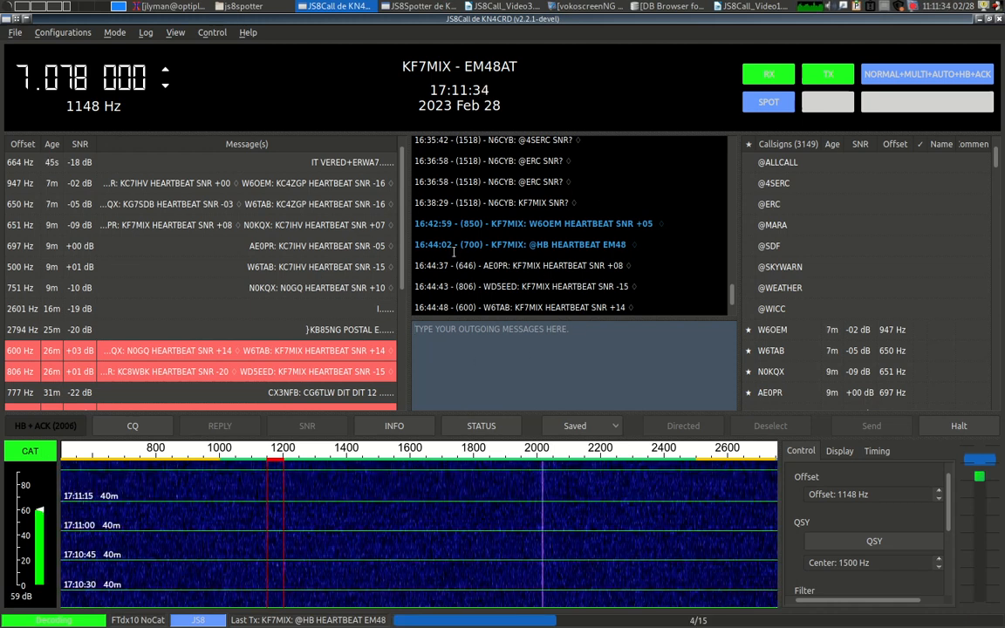
Bring up the JS8Call_Video3.odt APRS outline in Writer and select the 'Documentation?' item.
click(428, 7)
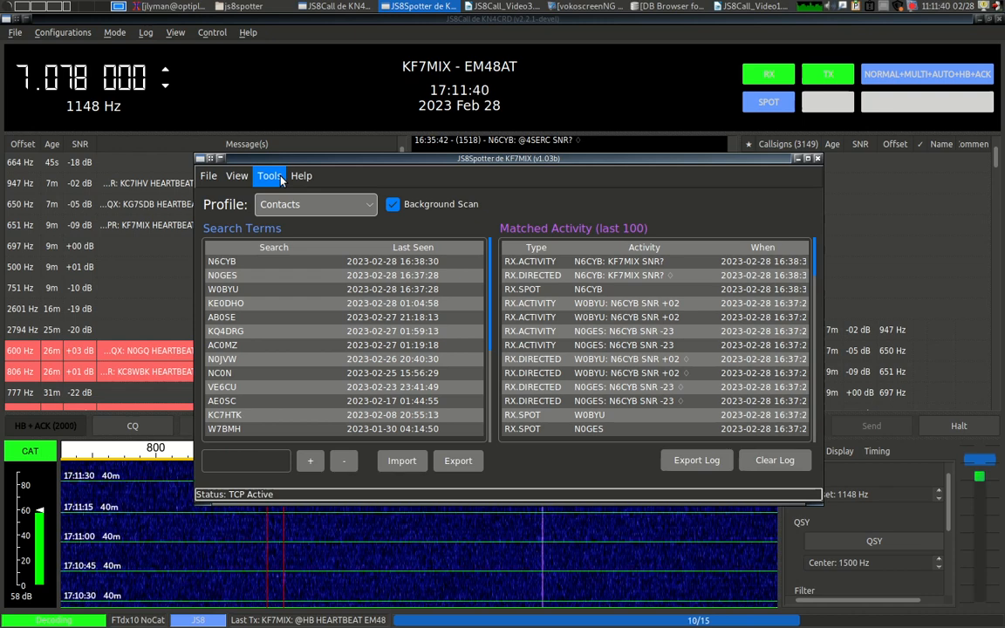
click(504, 6)
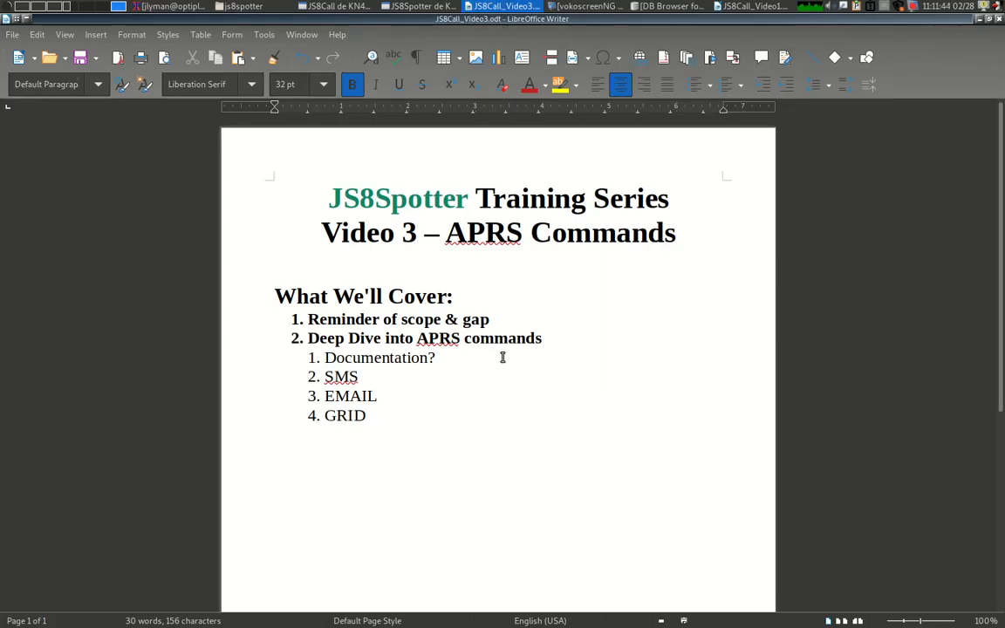
triple_click(438, 358)
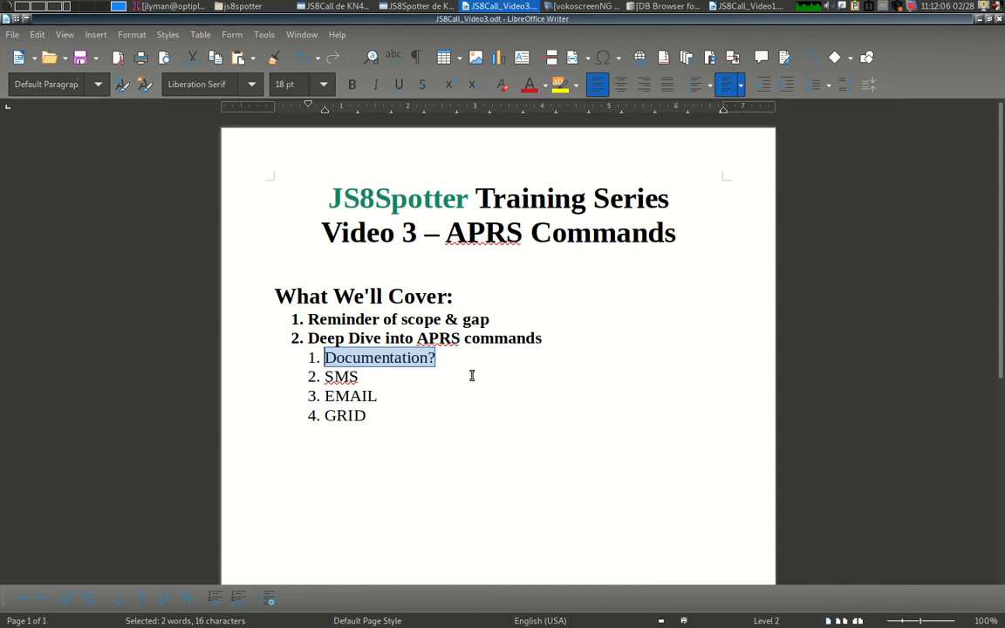
Deselect the outline item, then bring JS8Call and JS8Spotter back to the front.
click(375, 377)
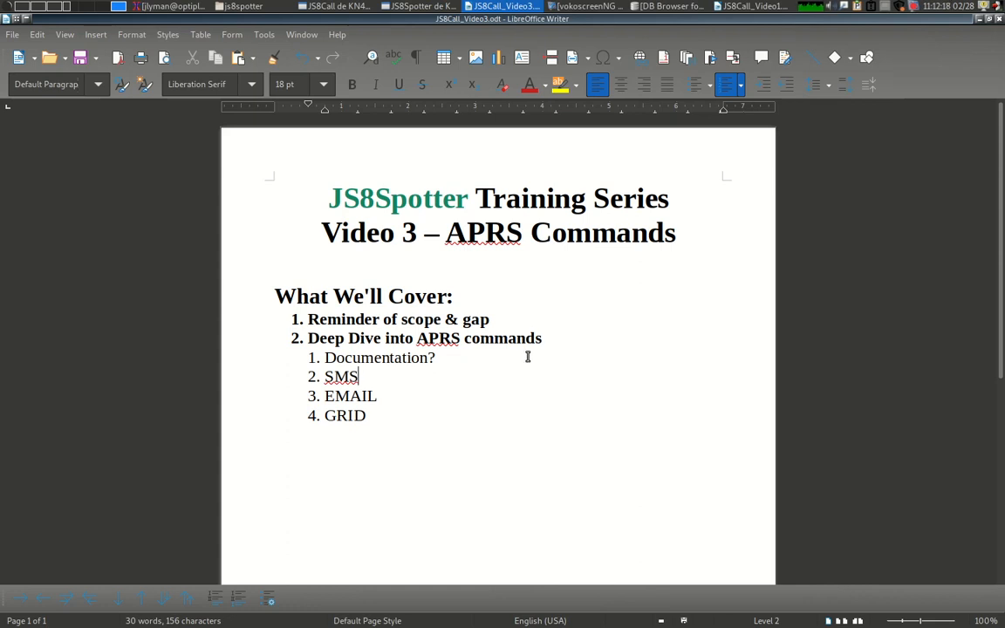
click(343, 6)
click(445, 6)
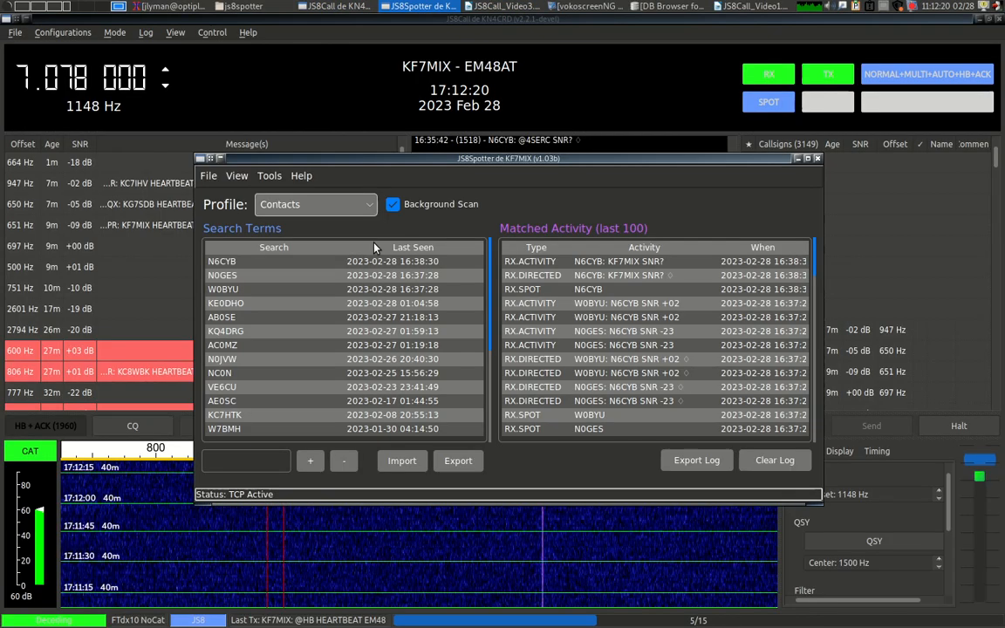
In APRS - SMS Text, enter the destination phone number and the message 'text message here'.
click(269, 176)
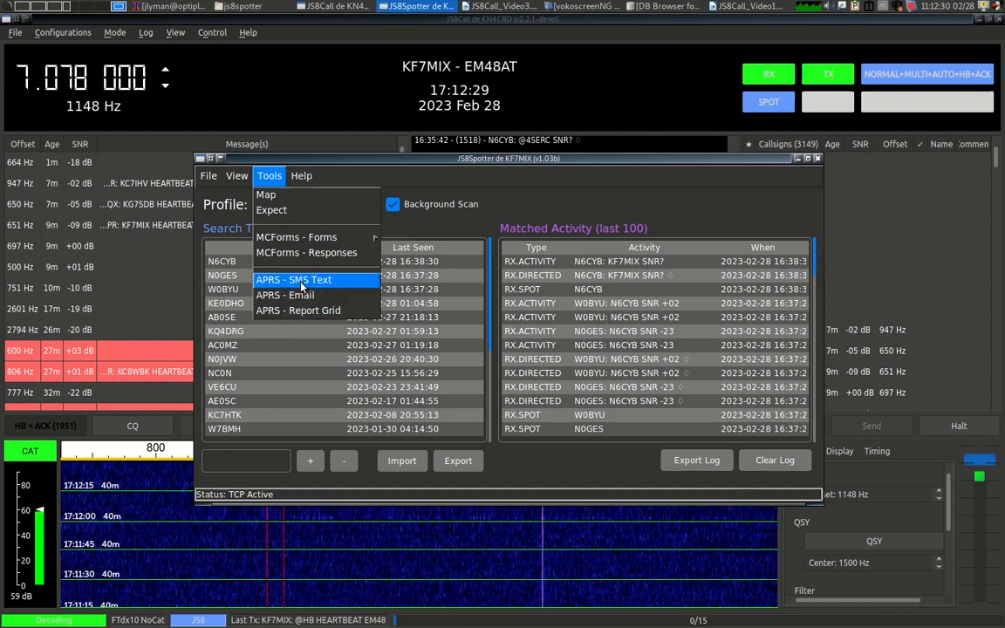
click(301, 281)
drag(771, 531, 379, 144)
click(439, 168)
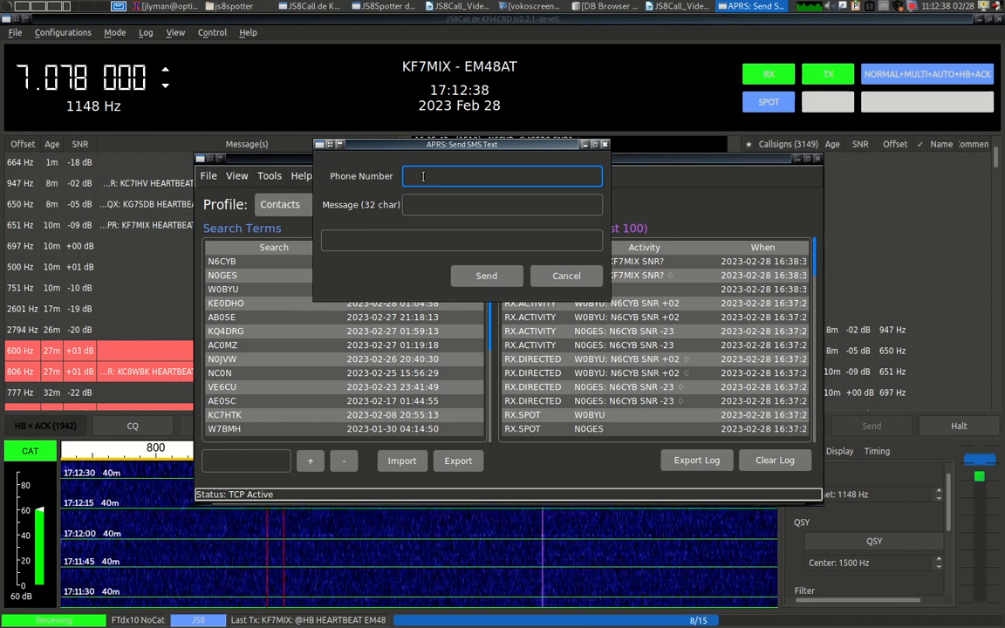
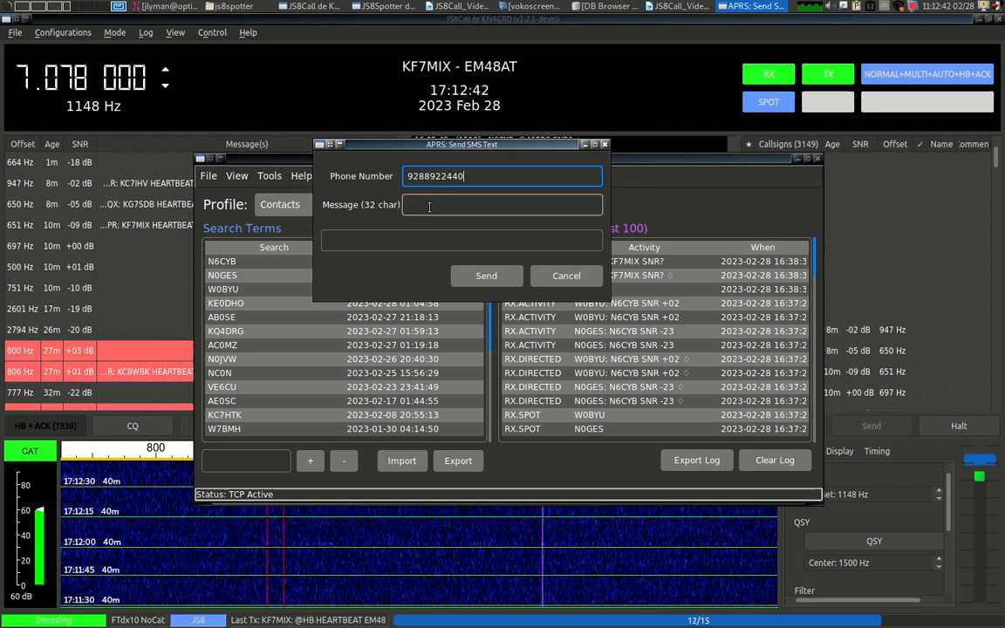
click(430, 205)
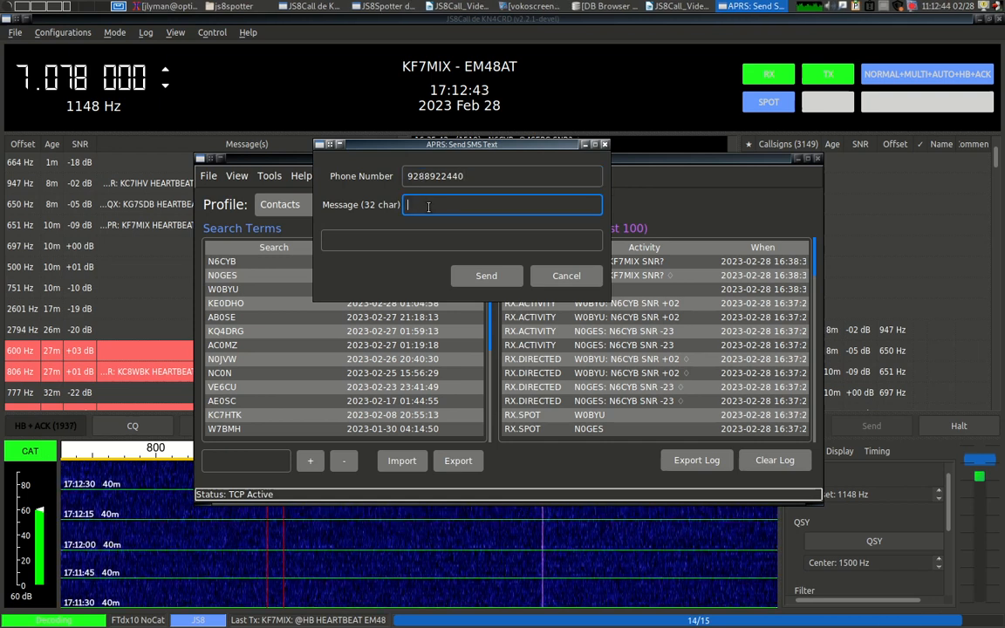
text(text messa)
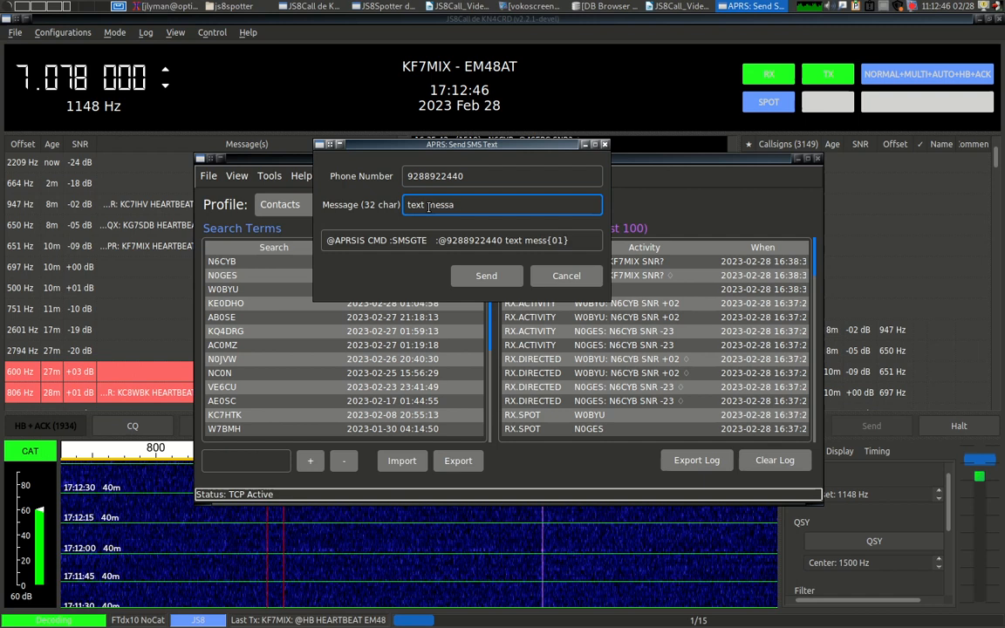
text(ge here)
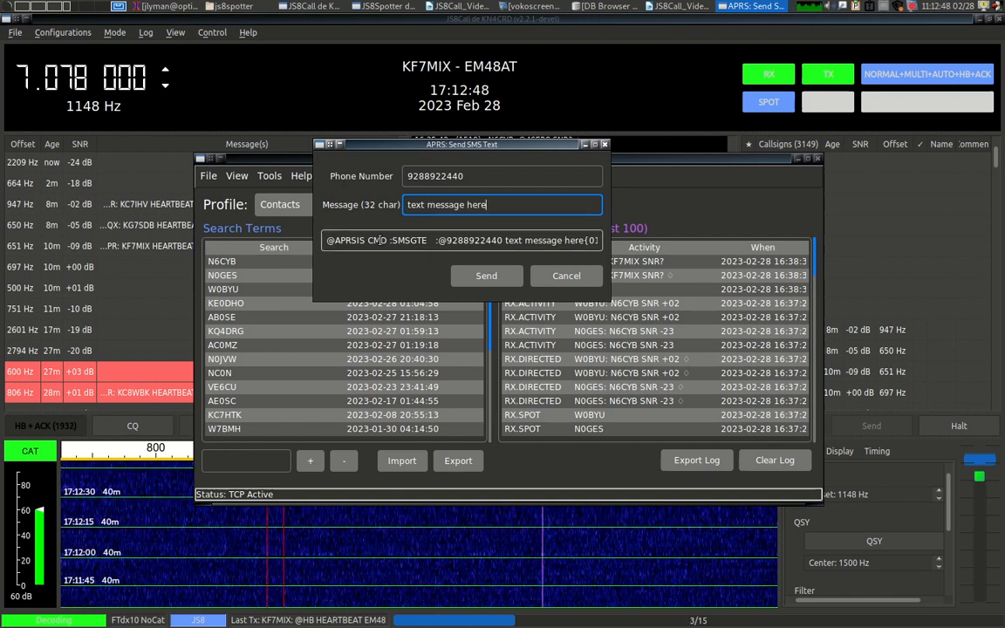
drag(326, 240, 635, 244)
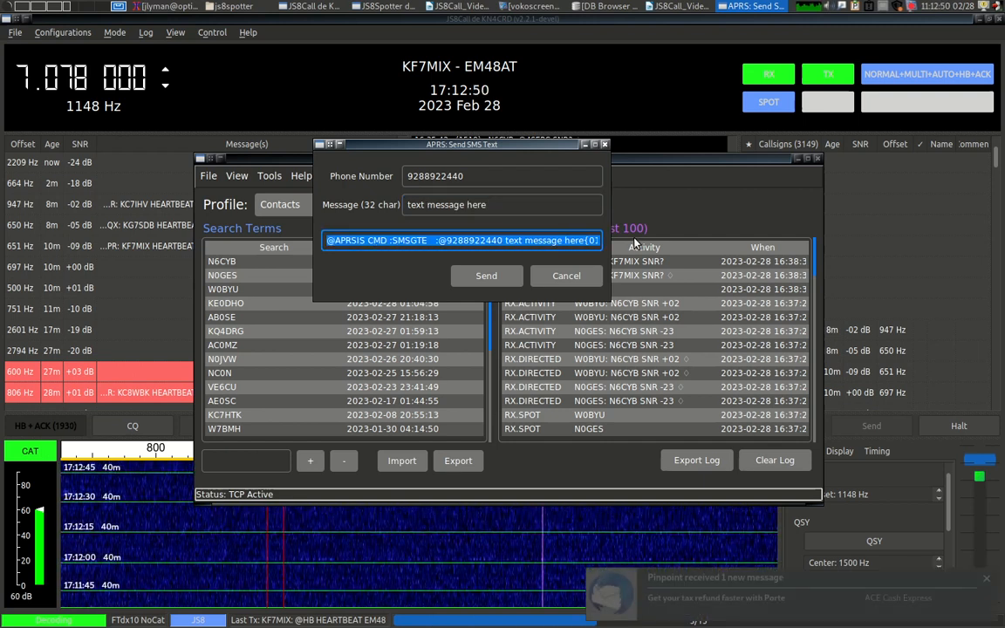
click(533, 241)
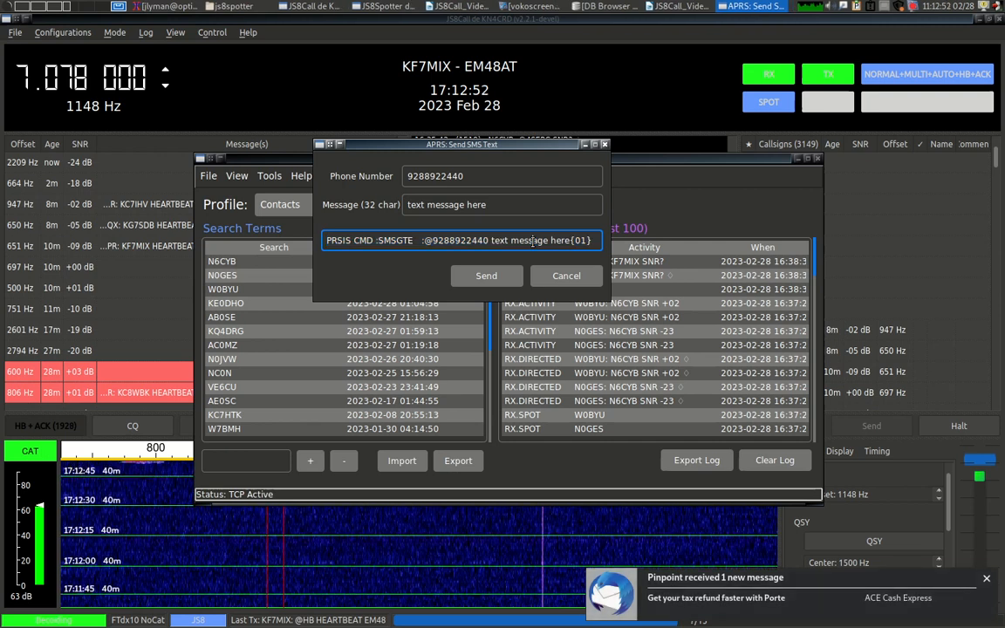
key(Home)
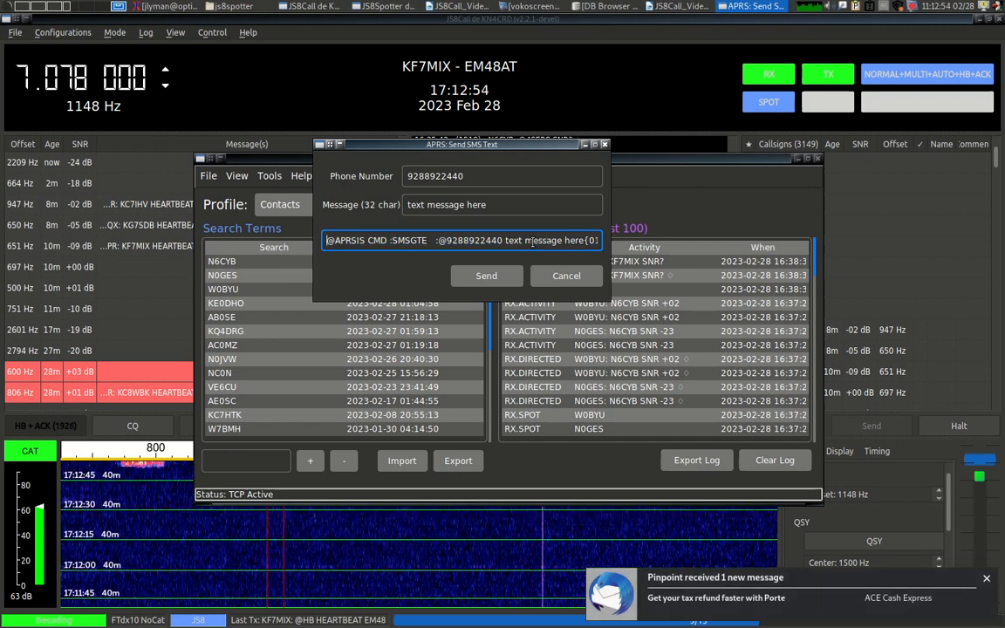
click(438, 240)
key(BackSpace)
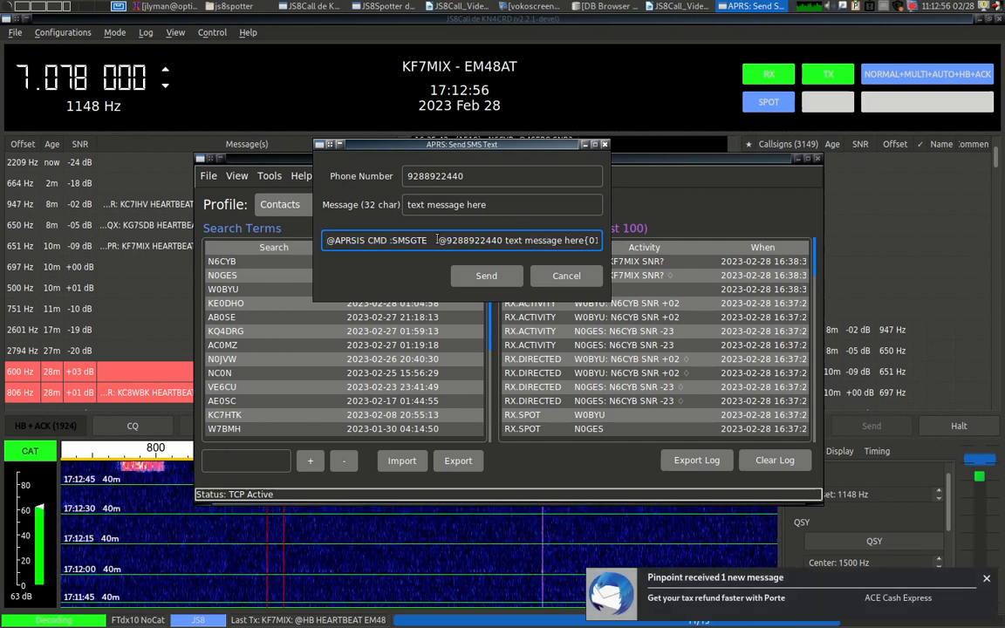
text(:)
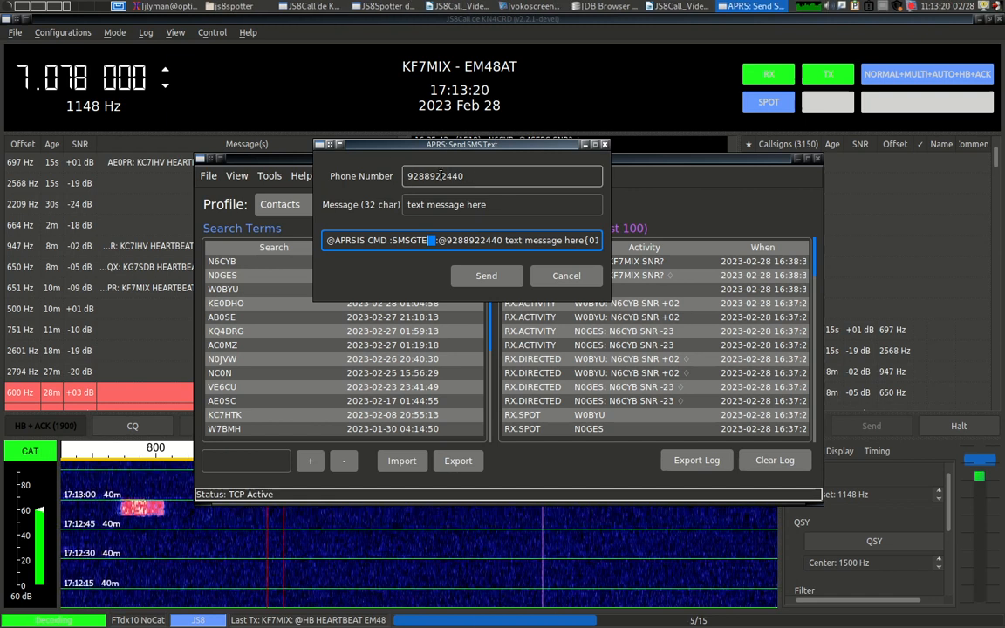
click(435, 242)
triple_click(434, 242)
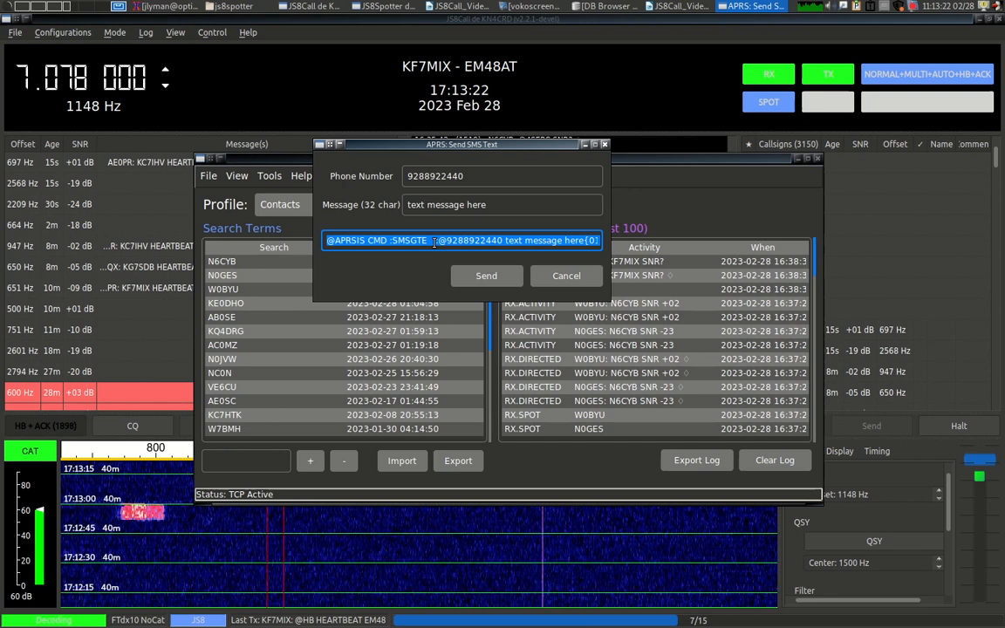
click(486, 278)
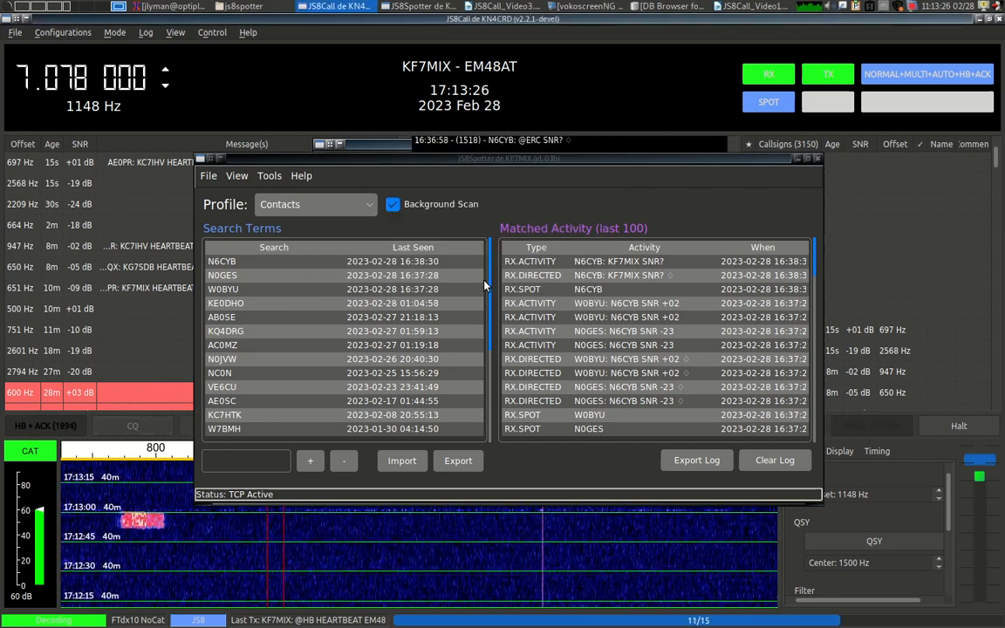
click(511, 25)
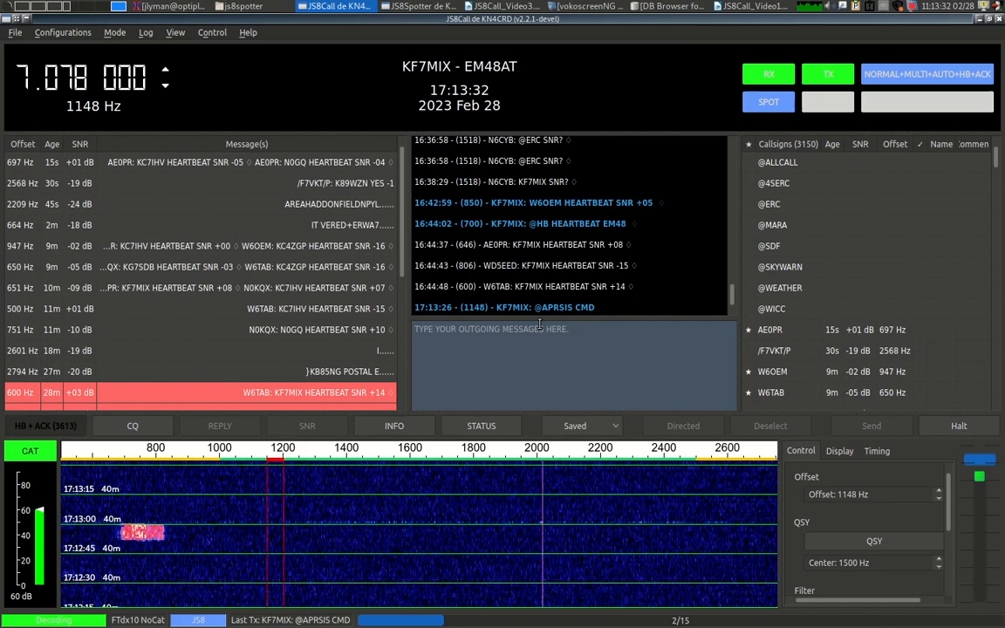
click(419, 6)
click(479, 6)
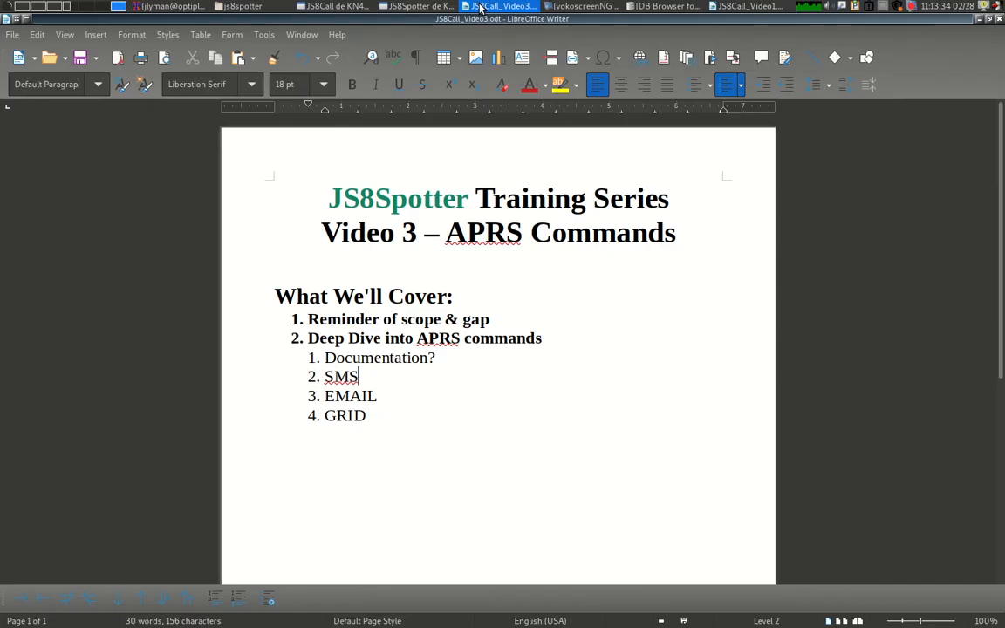
click(419, 6)
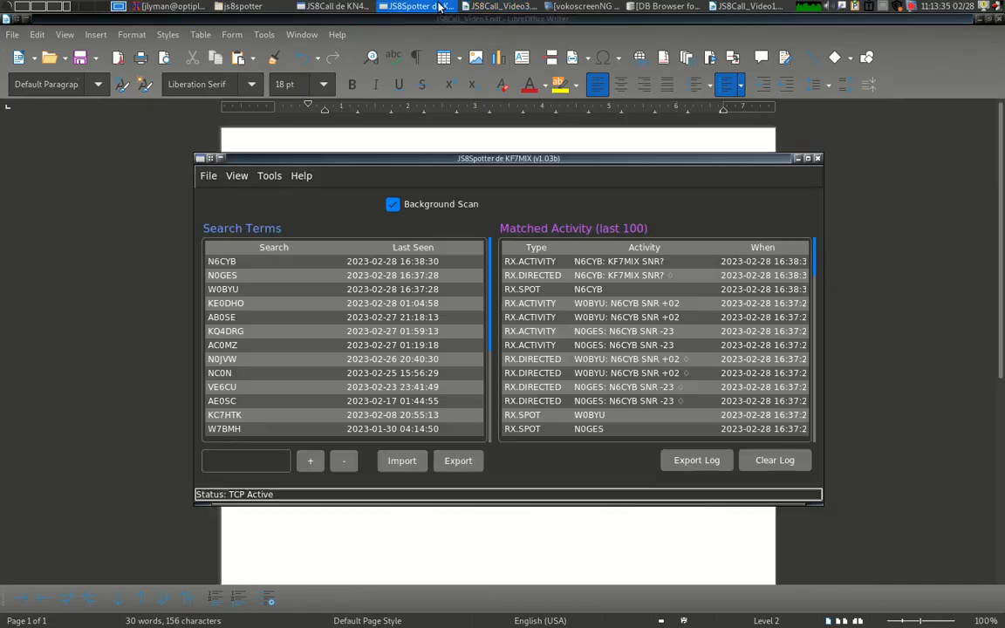
Reopen APRS - SMS Text with a dash-separated phone number and 'message here', and select the command.
click(277, 177)
click(281, 278)
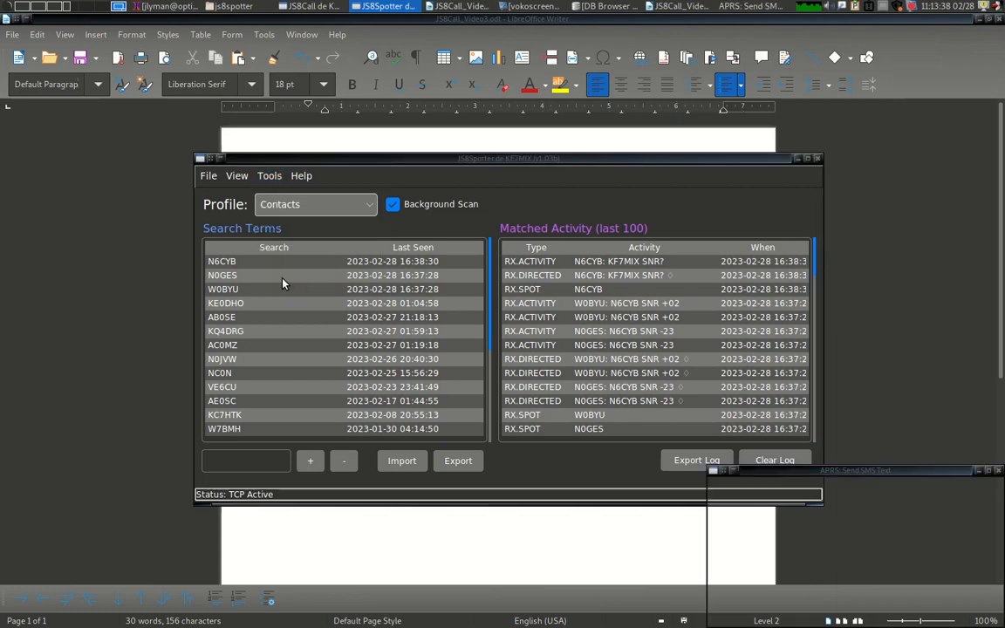
drag(845, 471, 454, 79)
click(450, 117)
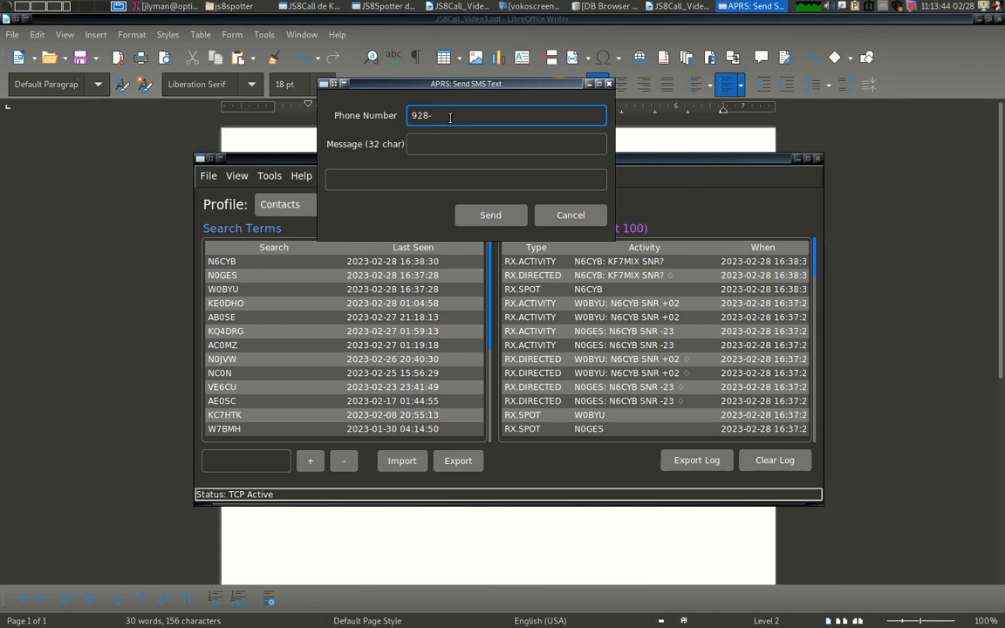
click(472, 139)
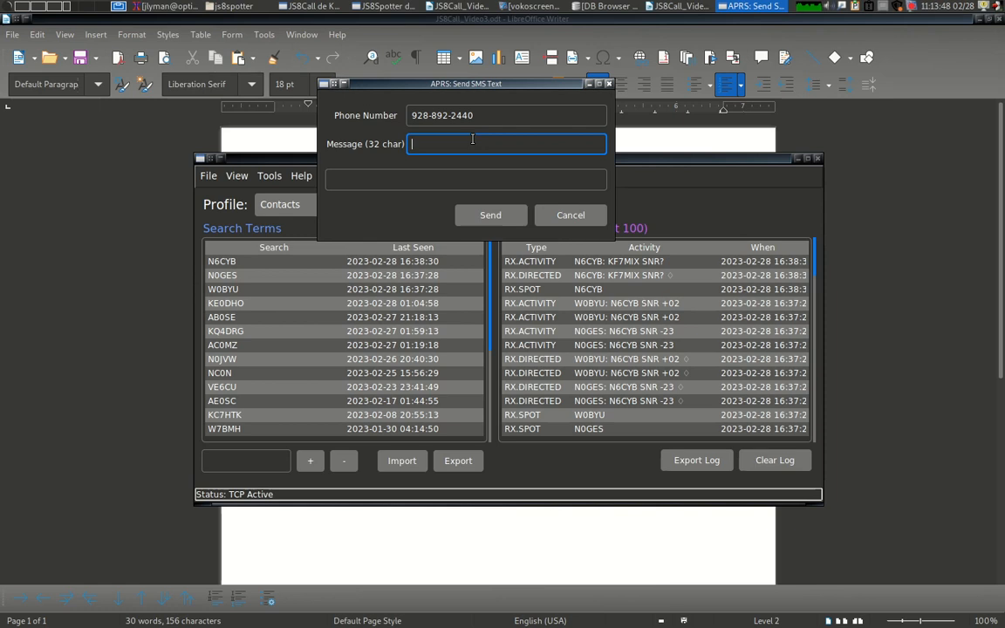
text(message here)
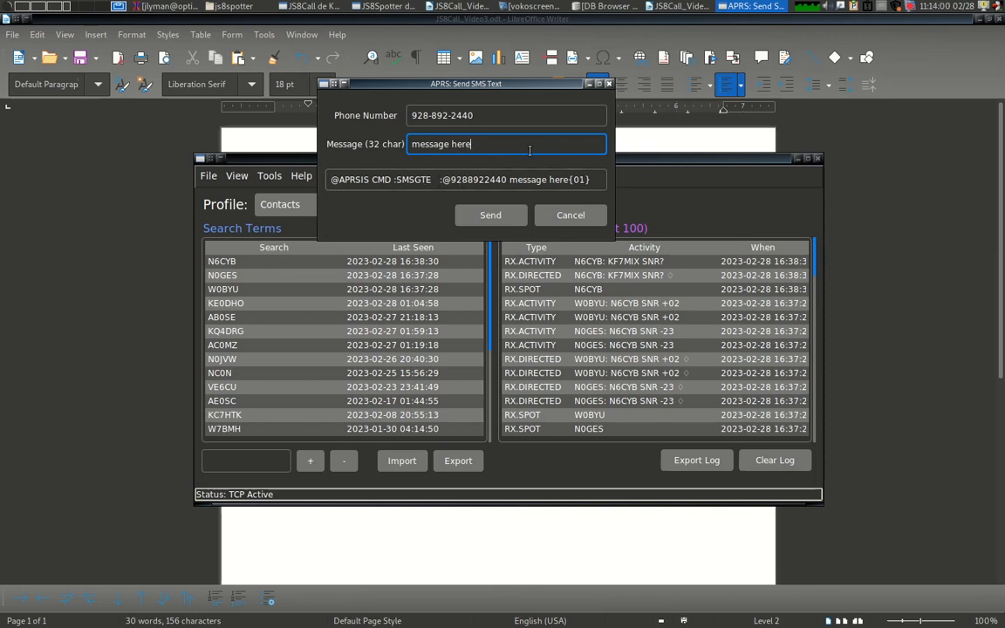
click(434, 115)
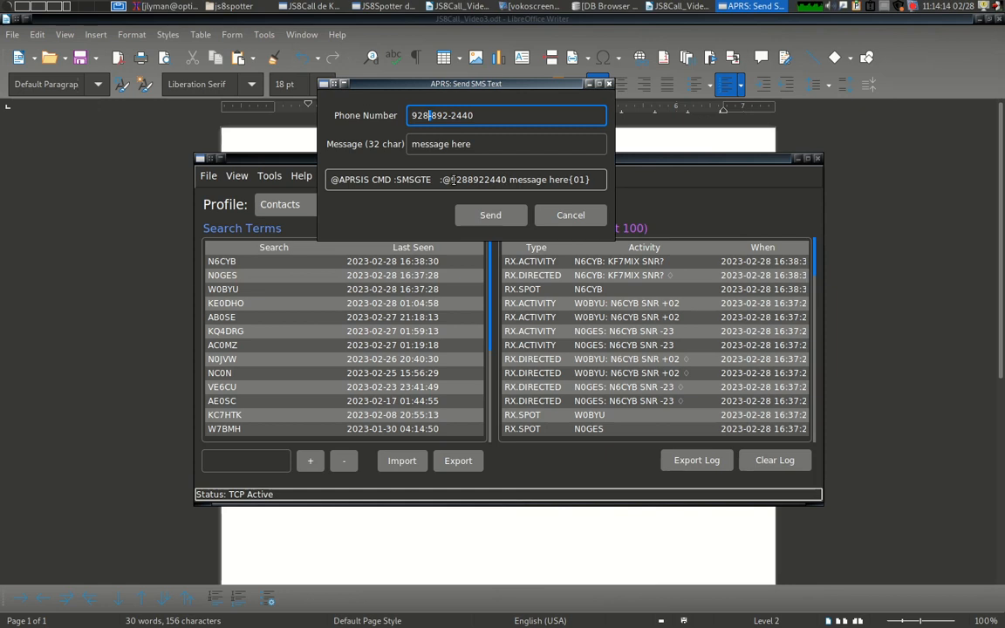
triple_click(453, 179)
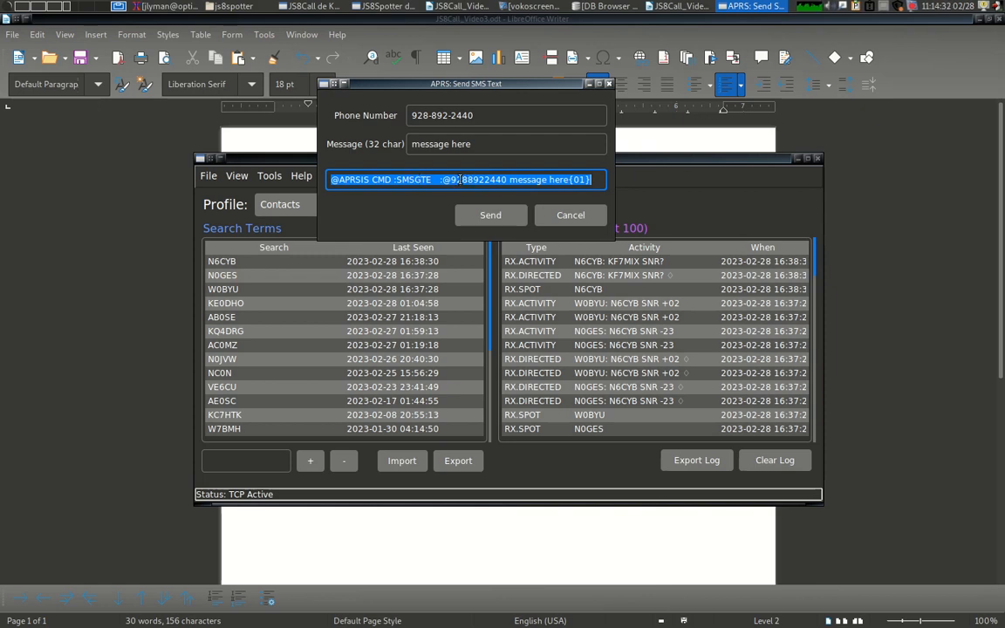
click(312, 6)
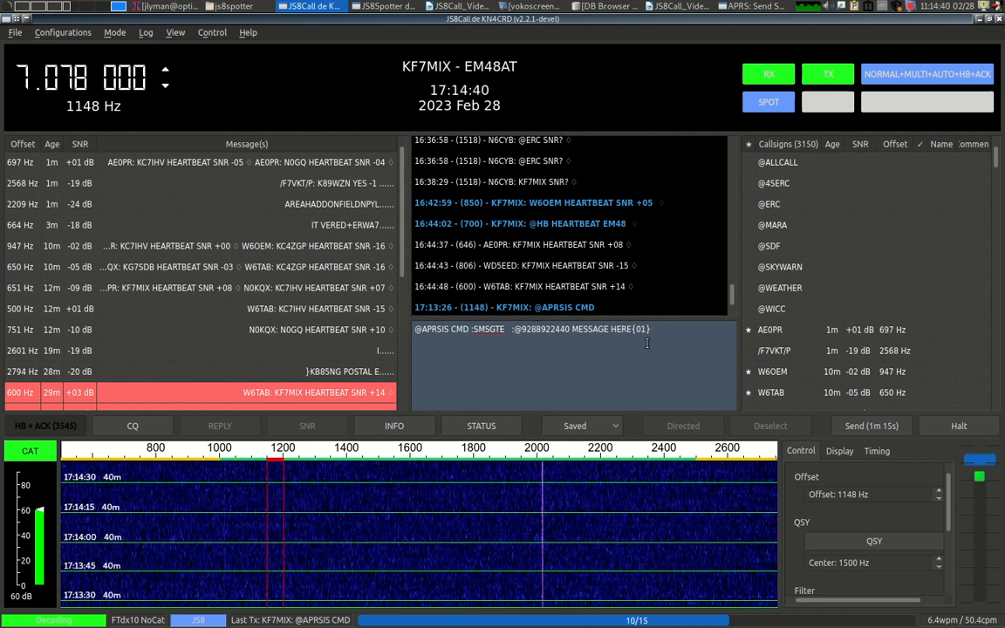
Cycle through the Writer outline and JS8Spotter to bring the JS8Call main window to the front.
click(474, 7)
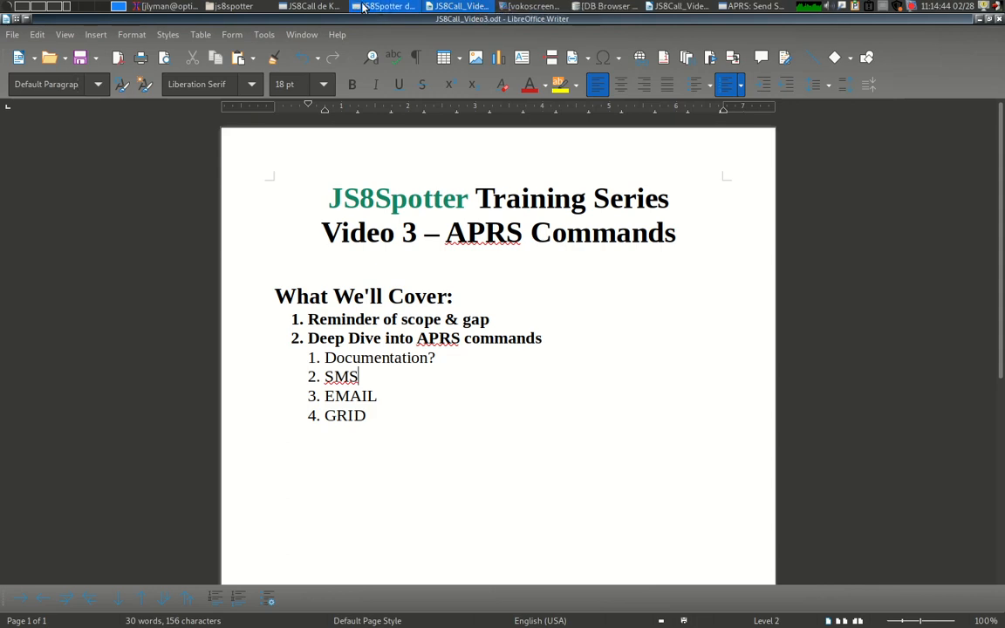
click(384, 6)
click(325, 7)
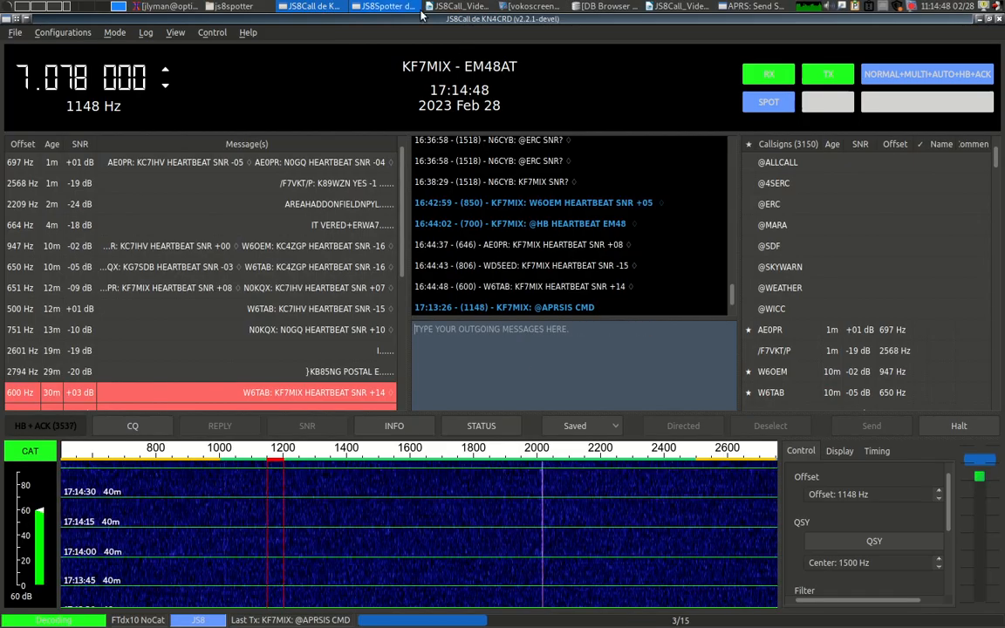
Bring JS8Spotter forward and cancel the leftover SMS Text dialog without sending.
click(384, 6)
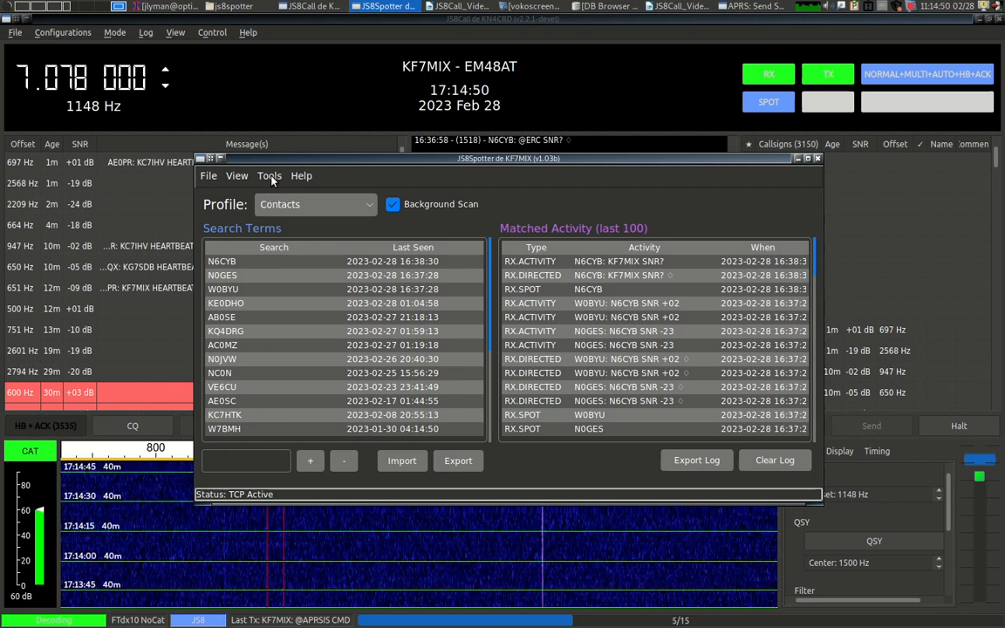
click(448, 6)
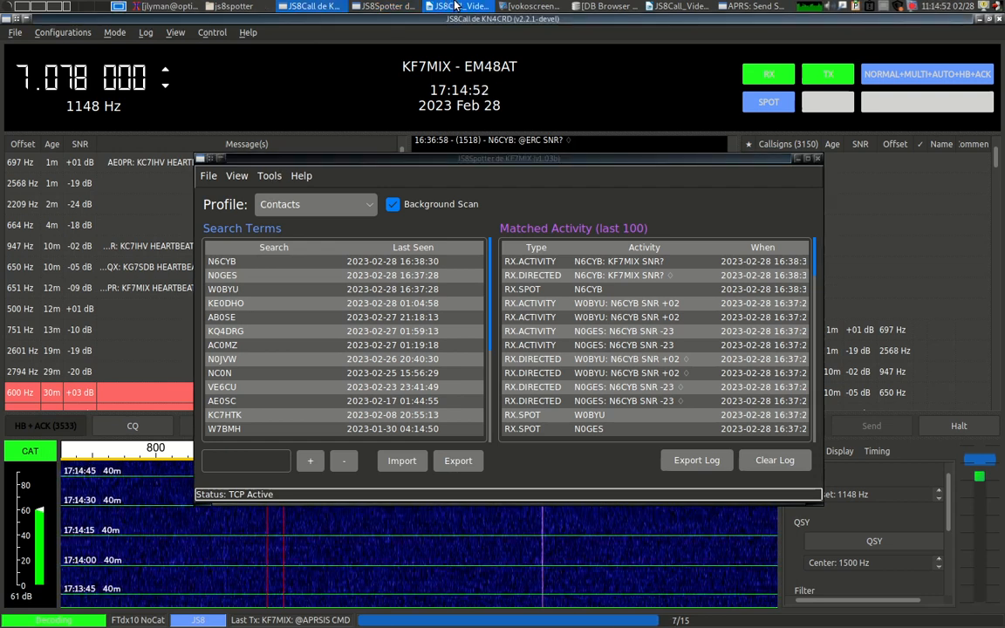
click(748, 6)
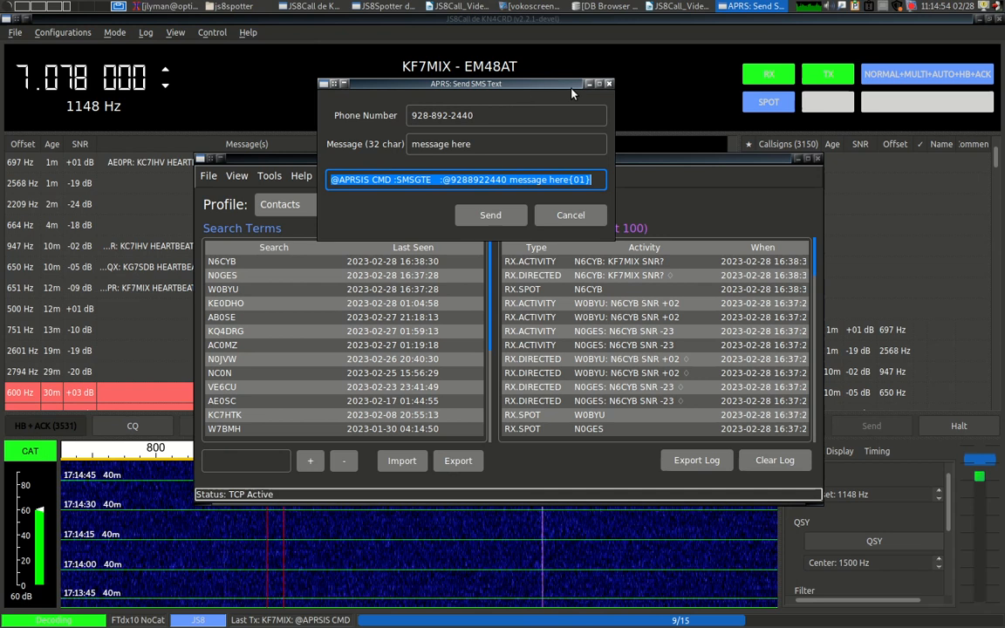
click(608, 85)
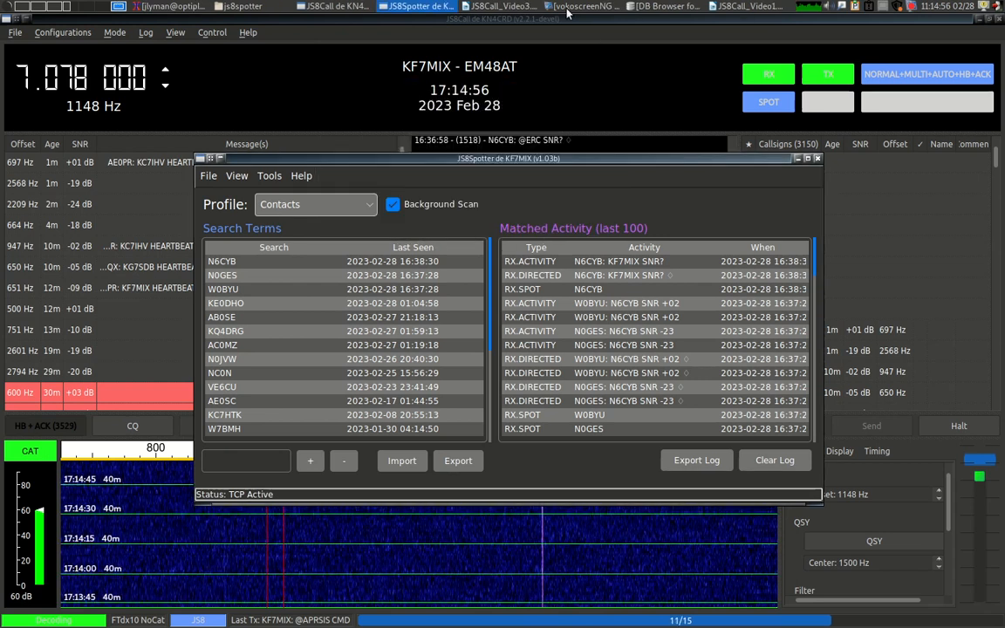
click(268, 176)
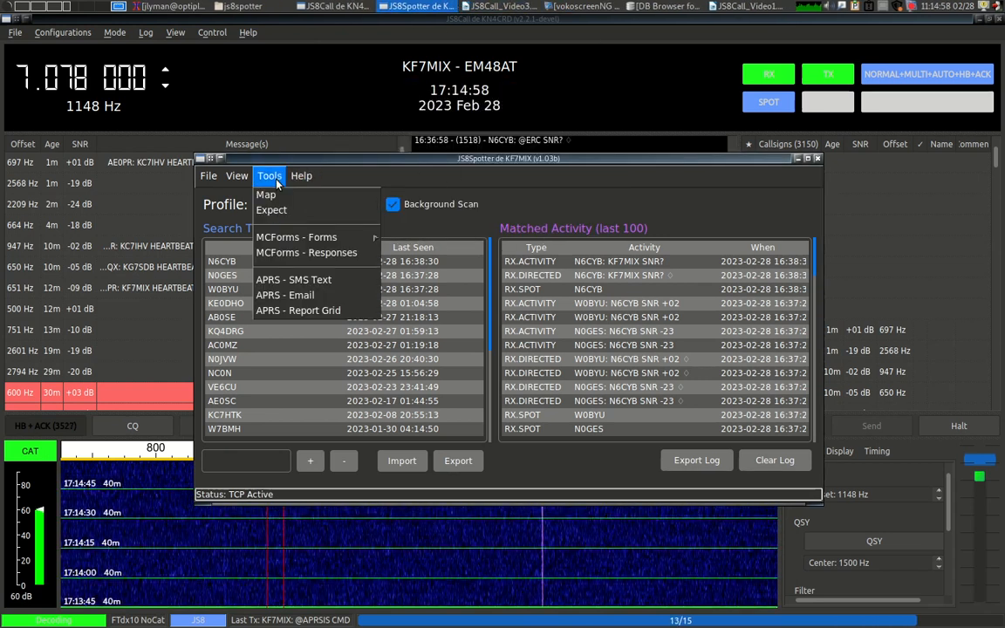
click(293, 295)
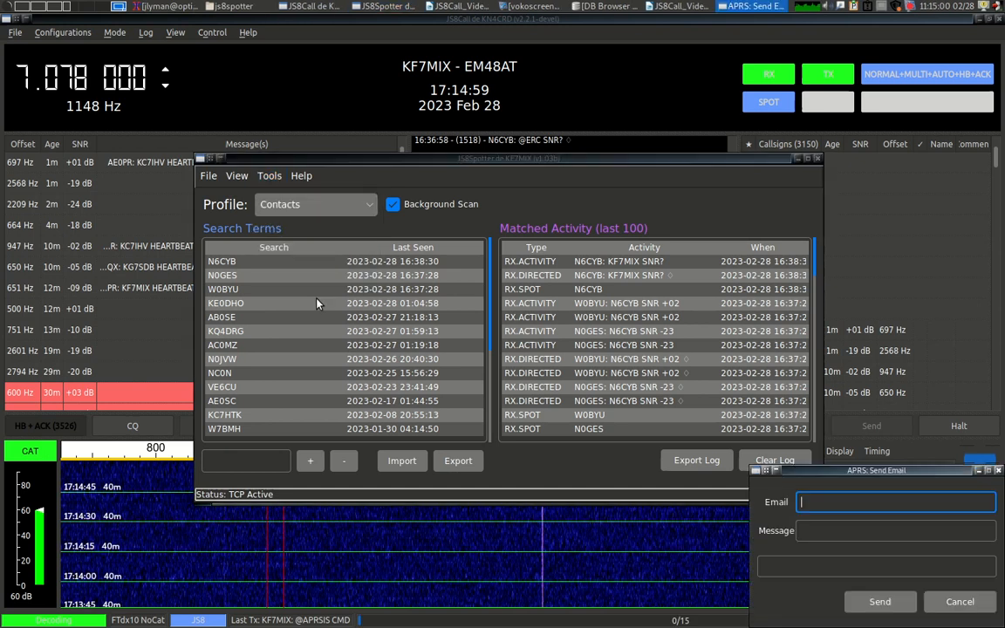
drag(845, 469, 510, 109)
click(486, 142)
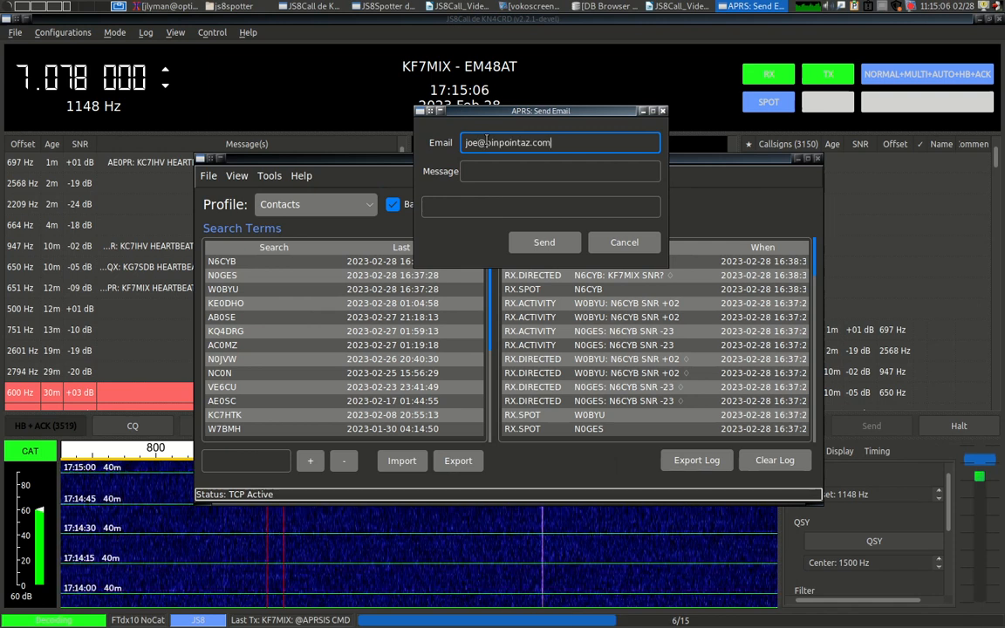
key(Tab)
text(hi jo)
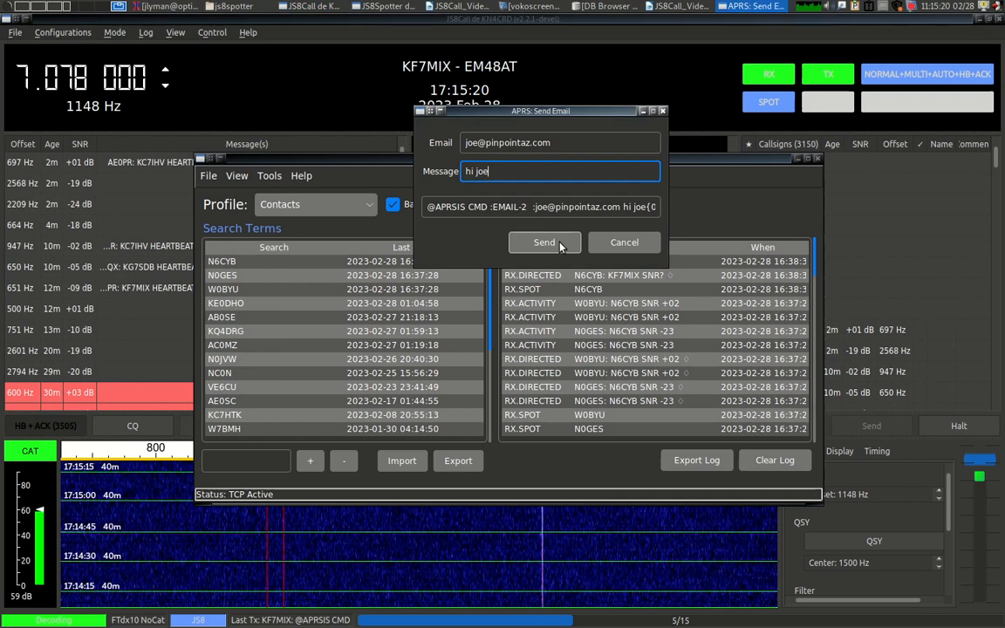
click(490, 207)
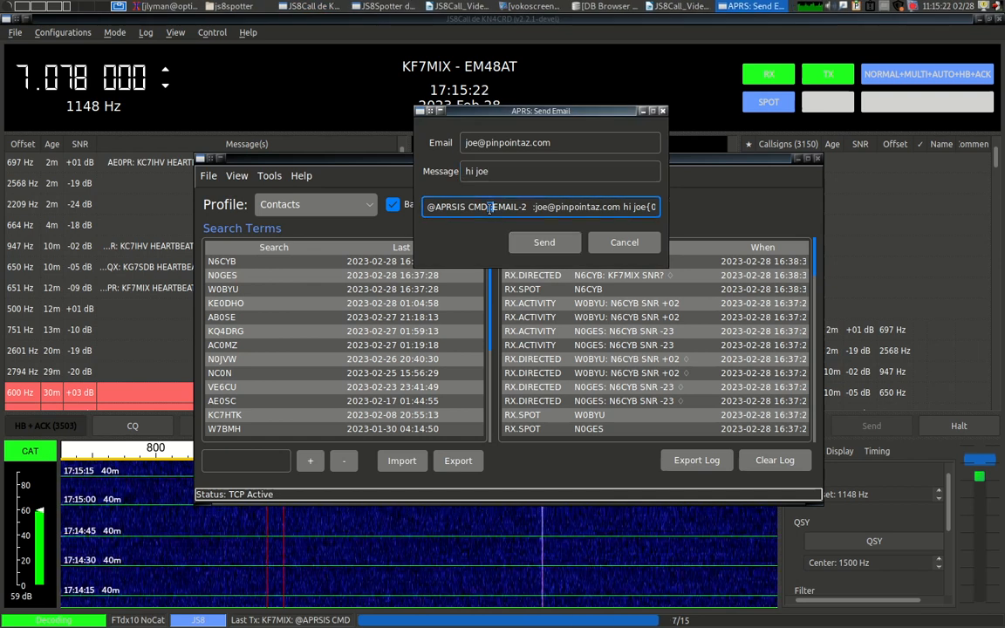
key(ctrl+a)
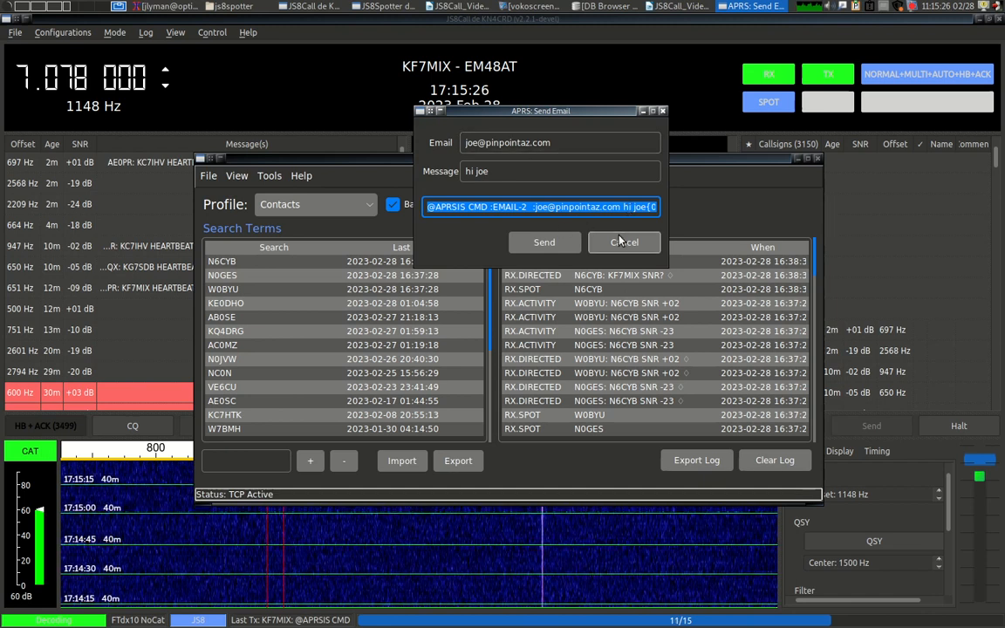
click(623, 244)
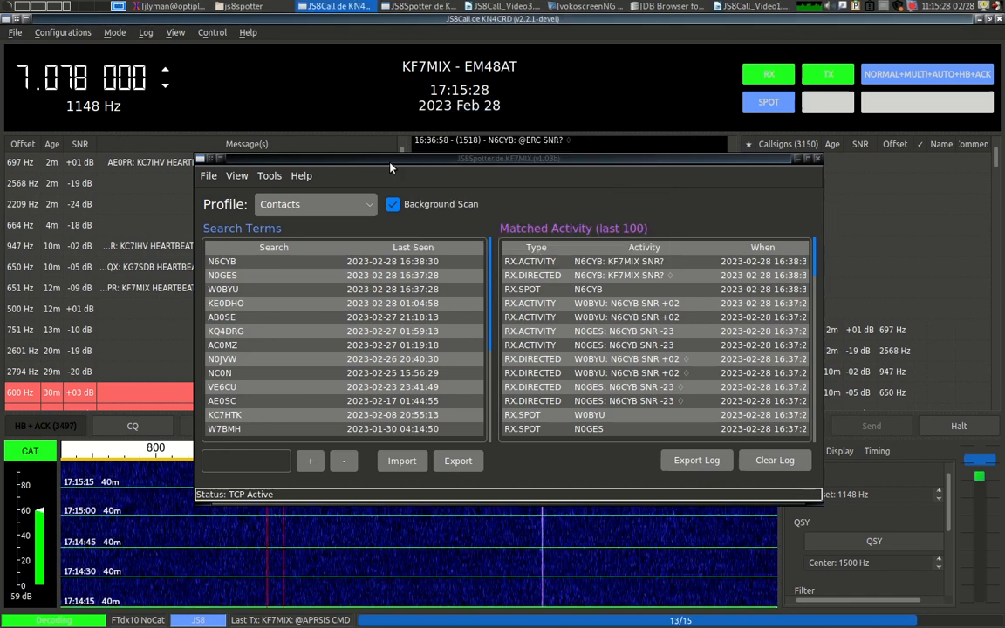
Open APRS - Report Grid, check the prefilled grid EM48, and cancel.
click(269, 175)
click(295, 310)
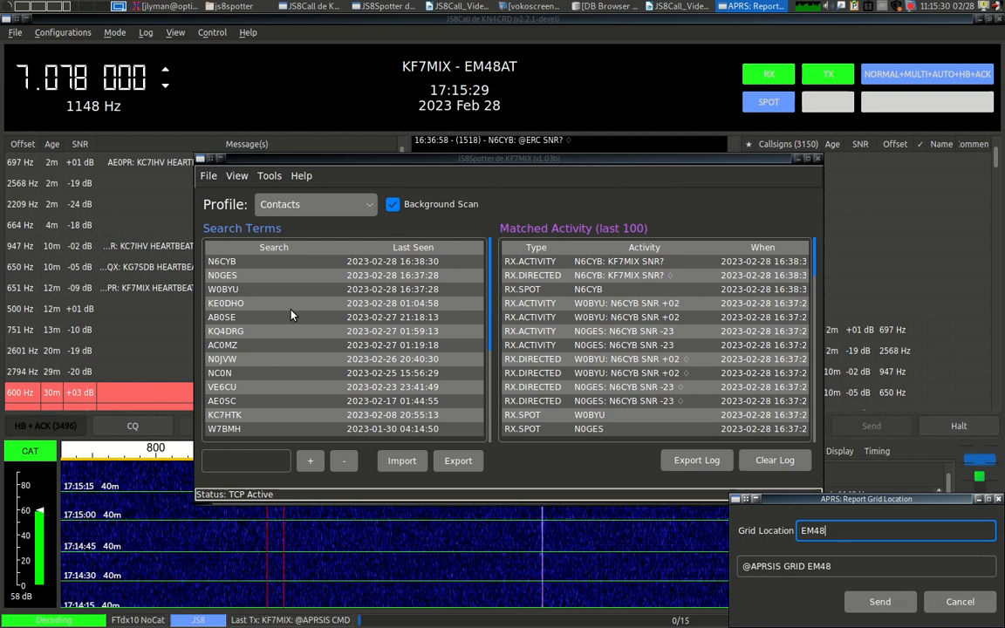
drag(777, 506, 413, 115)
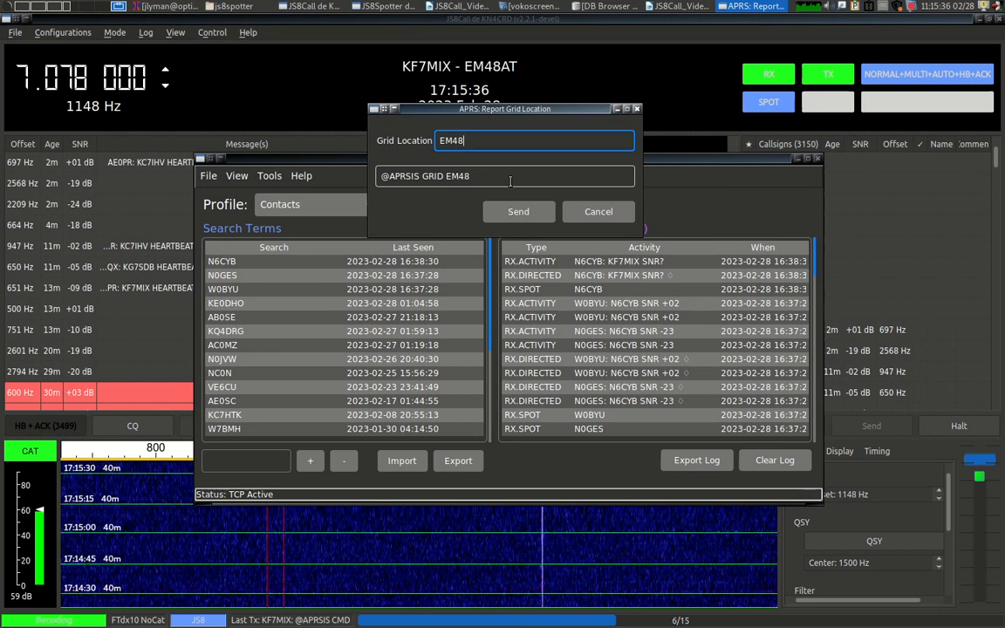
drag(479, 144, 416, 145)
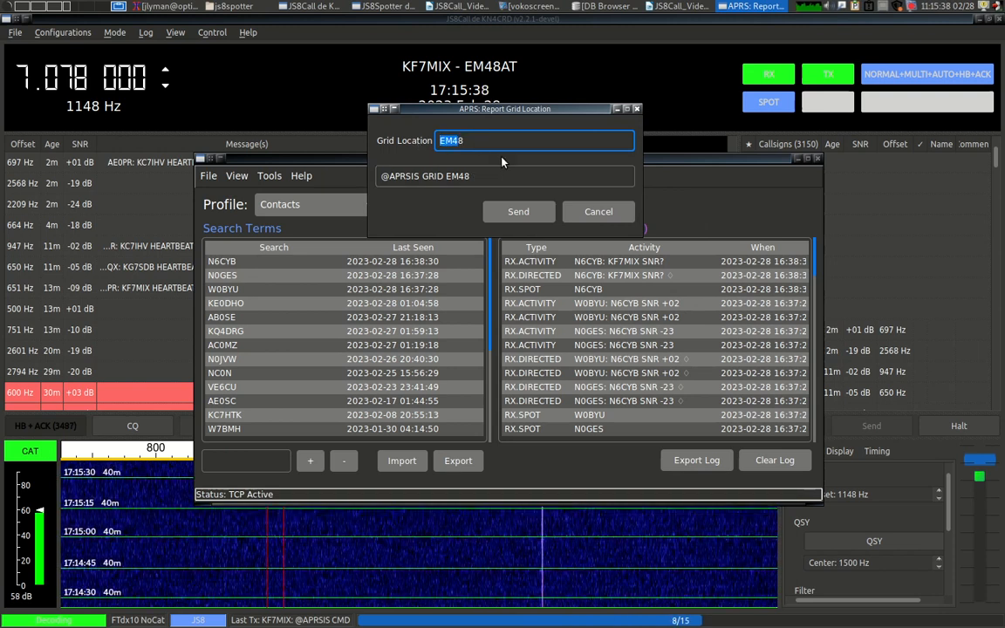
click(579, 218)
Confirm Your GRID is EM48 in File > Settings and close without saving.
click(209, 175)
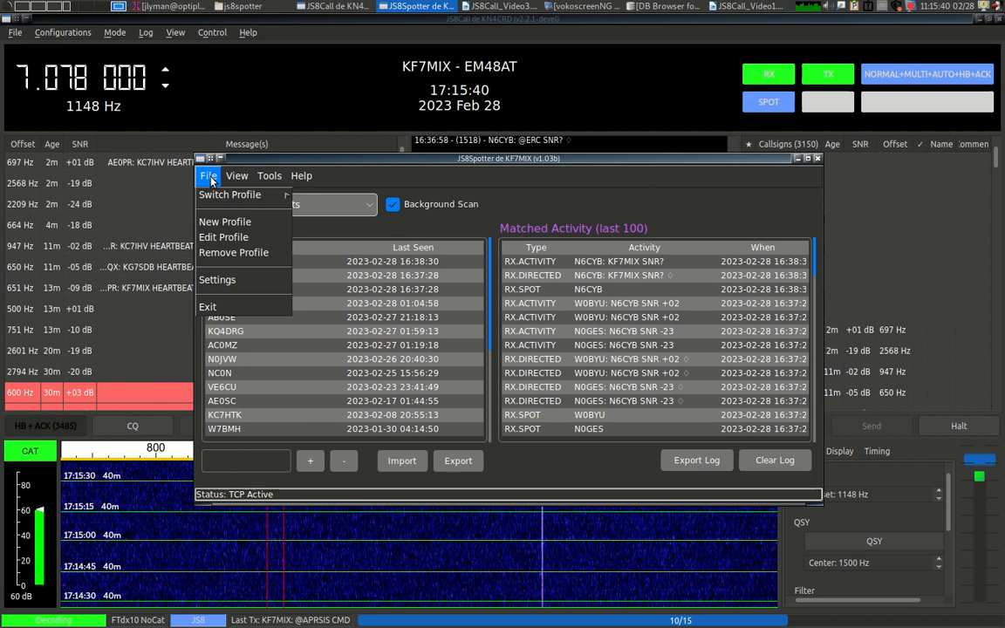
click(218, 279)
drag(838, 417, 480, 93)
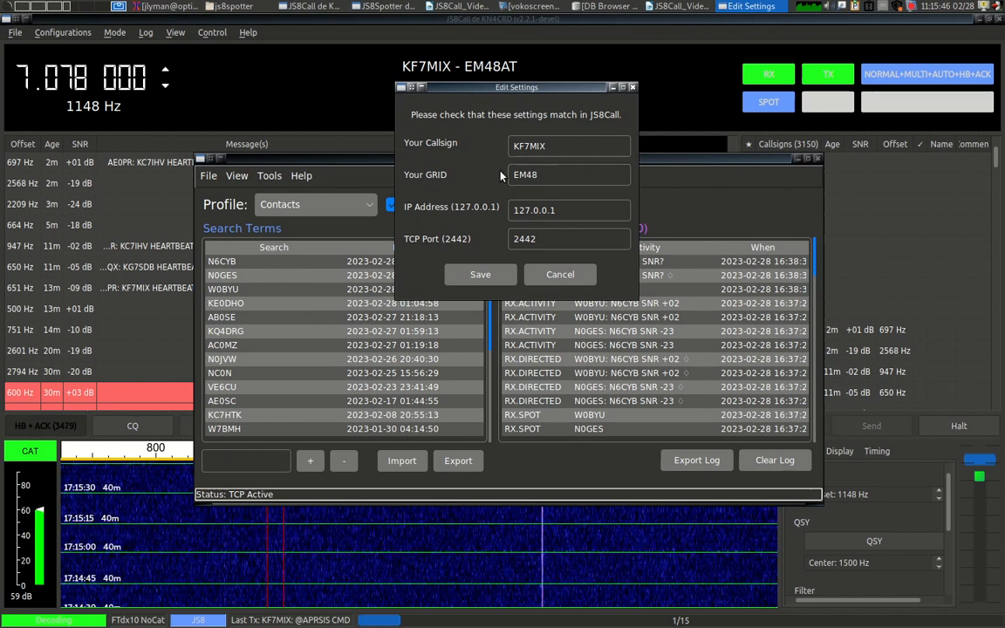
click(543, 277)
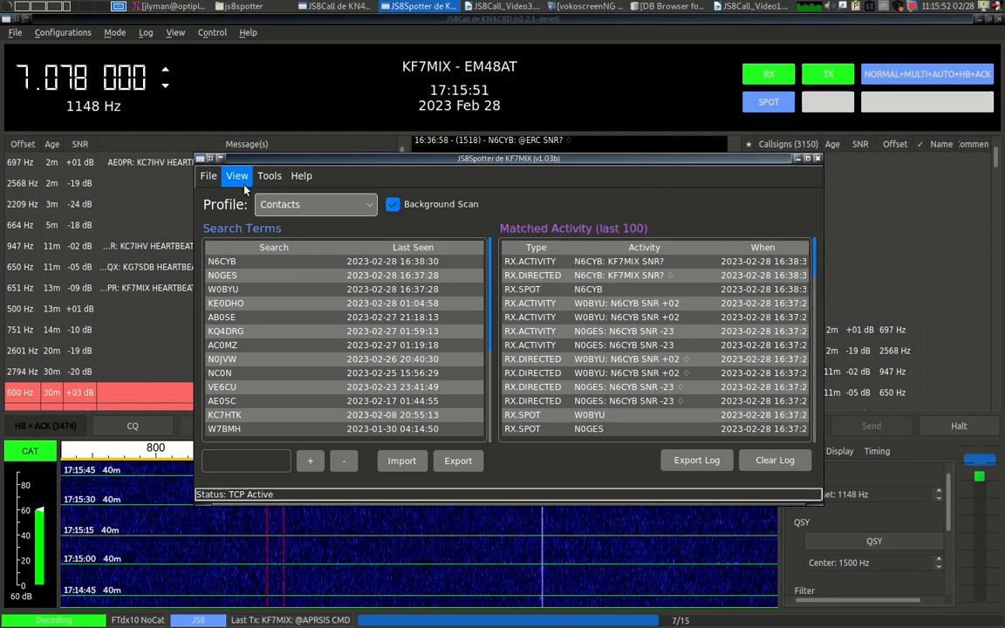
click(267, 177)
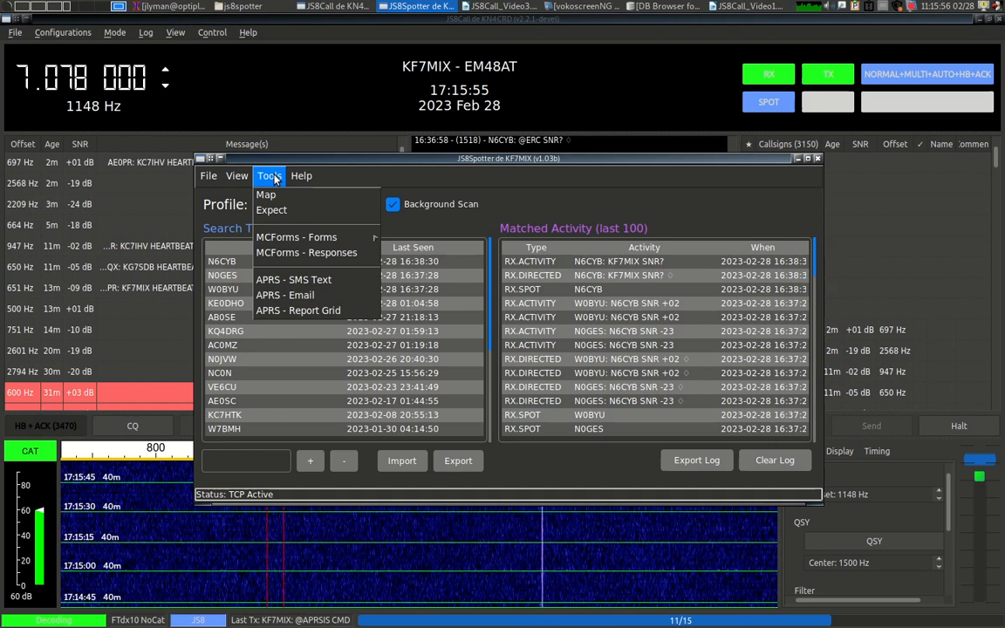
click(313, 312)
drag(841, 559, 520, 378)
click(612, 411)
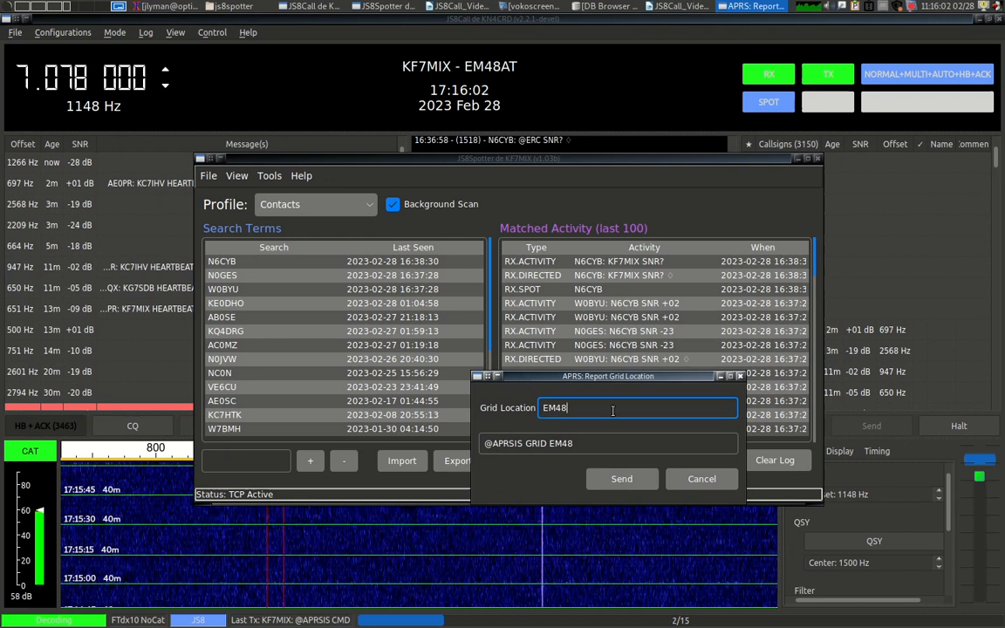
text(AT)
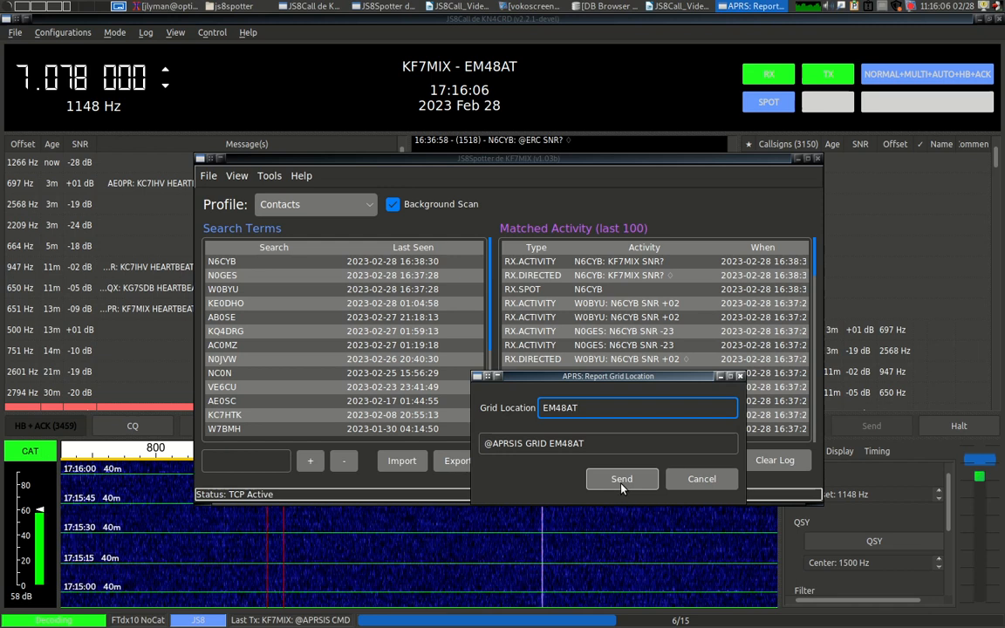
click(458, 90)
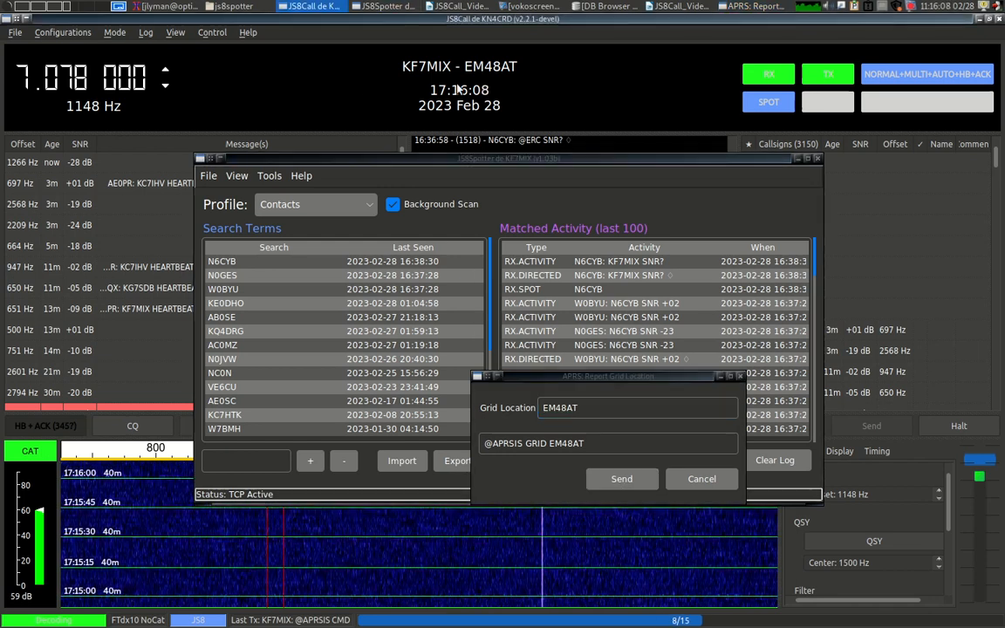
click(499, 187)
click(530, 388)
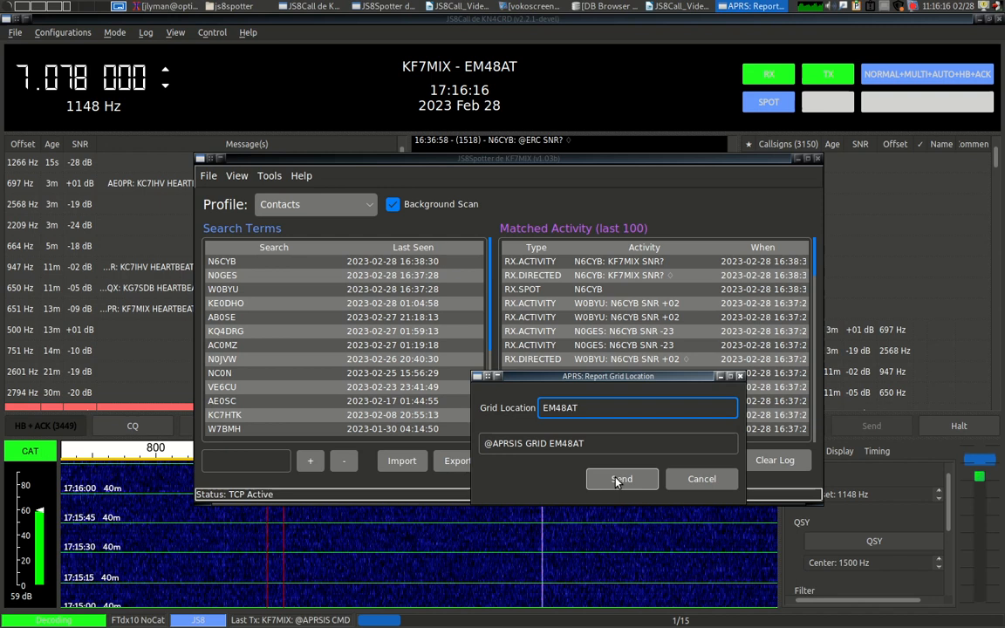
click(408, 253)
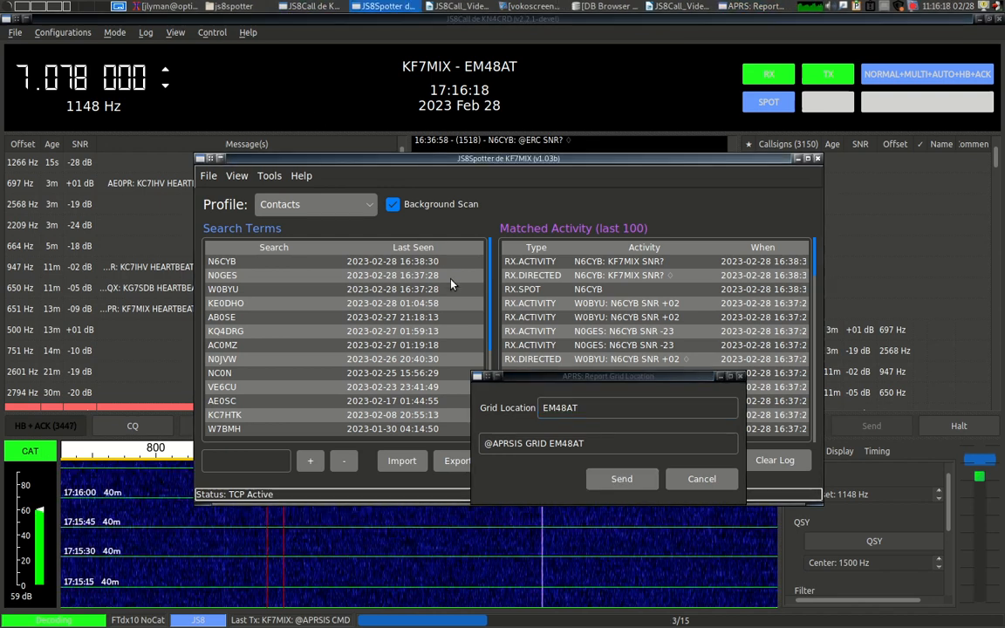
click(545, 385)
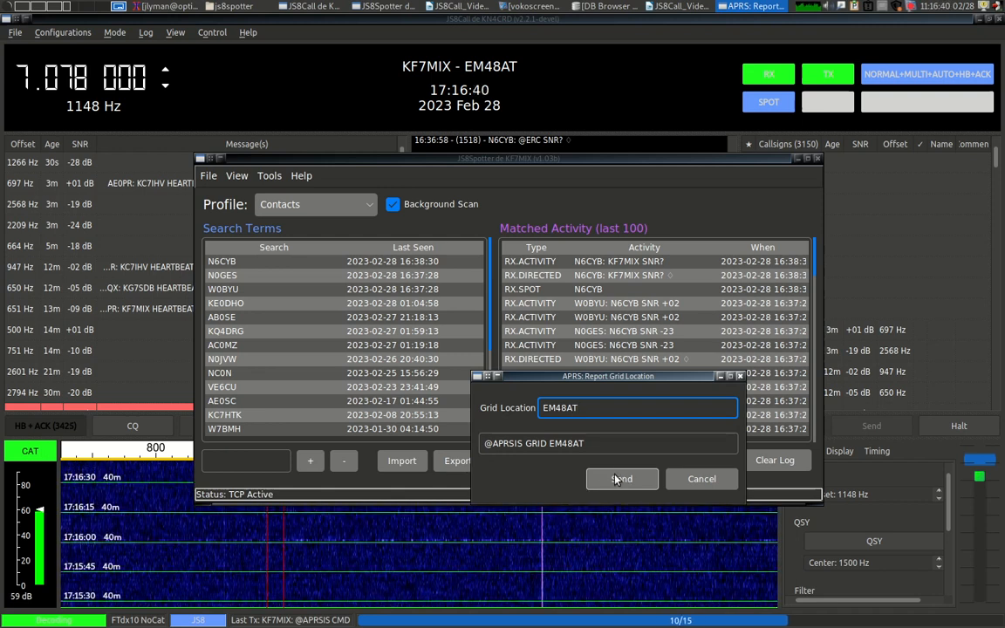
click(698, 478)
click(269, 176)
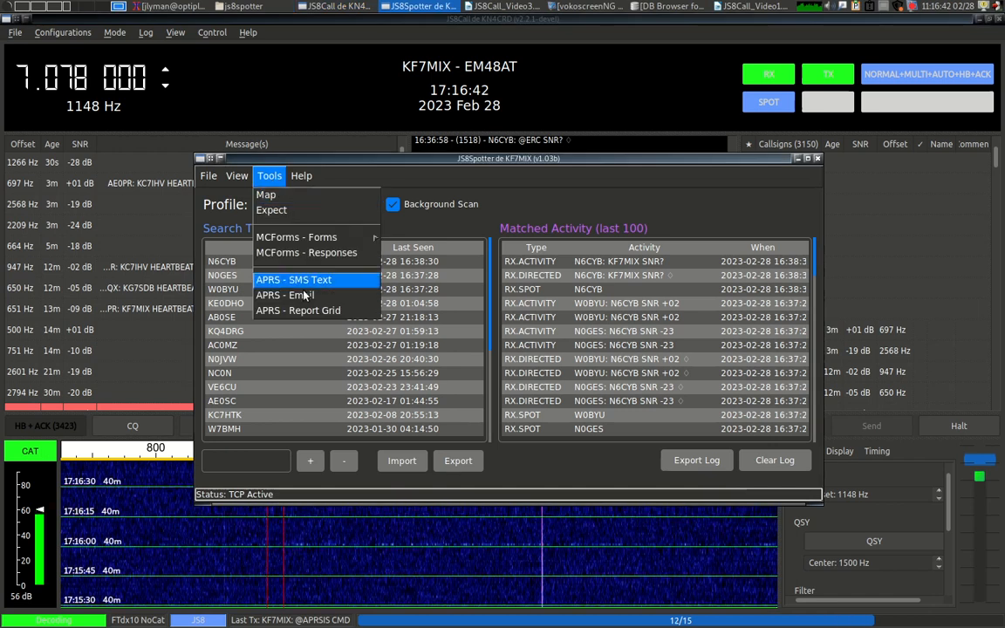
Show the Video 3 outline, dismiss the mail notification, and switch to JS8Call_Video1.odt.
click(491, 7)
click(492, 7)
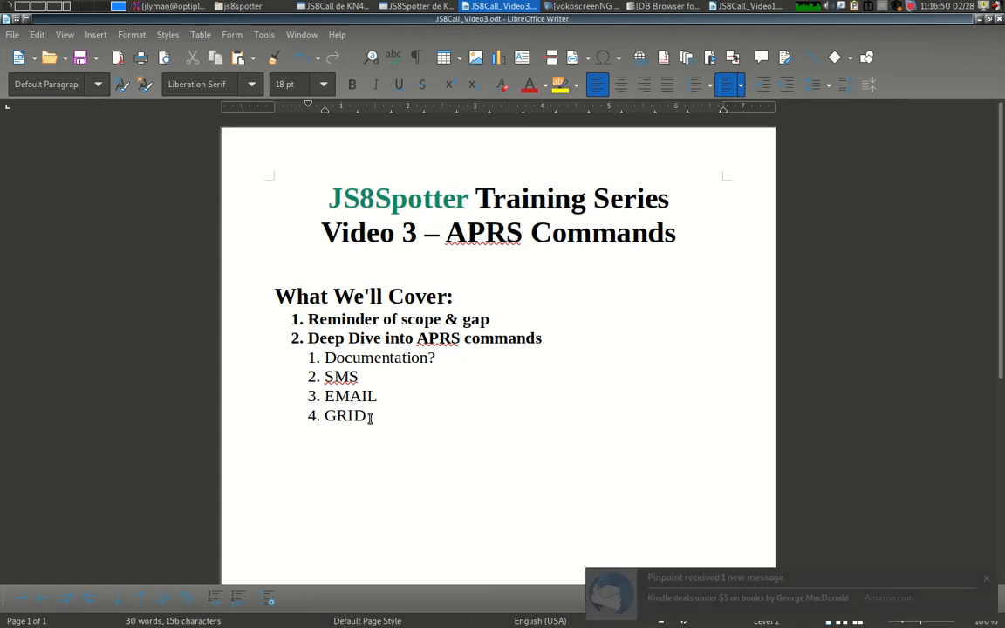
click(987, 579)
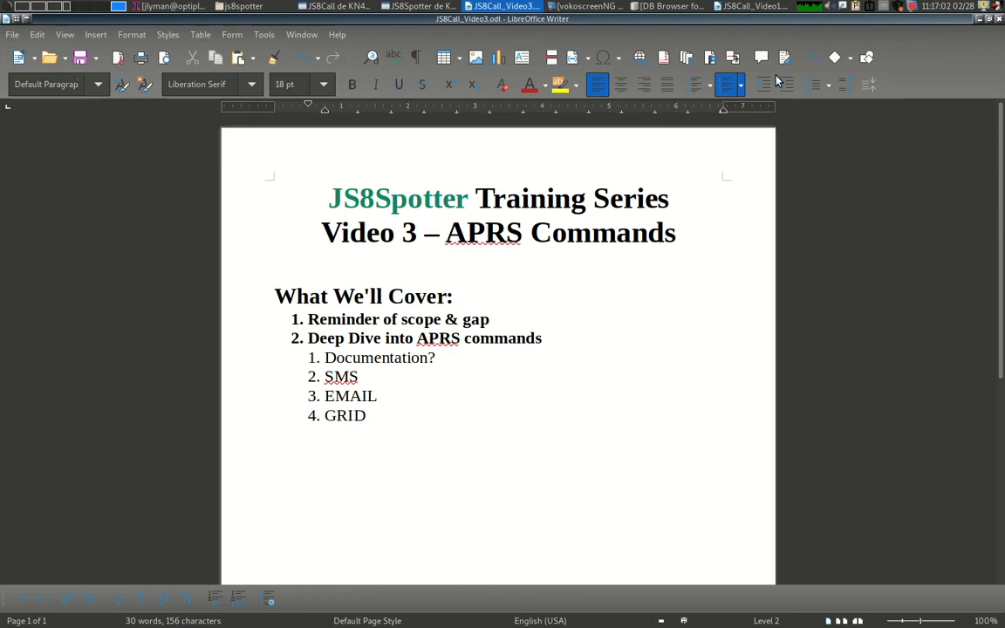
key(alt+Tab)
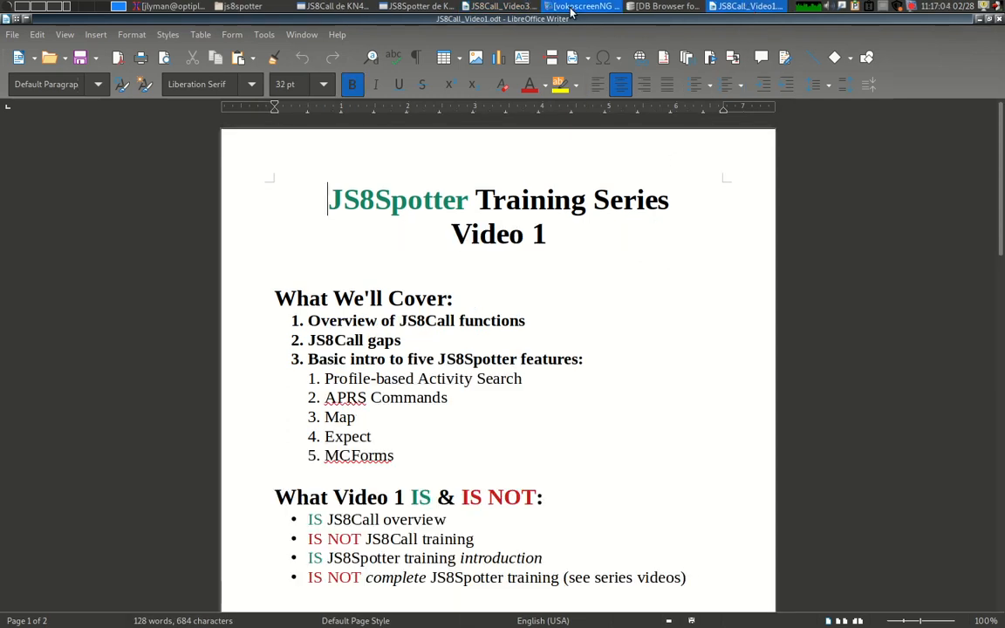